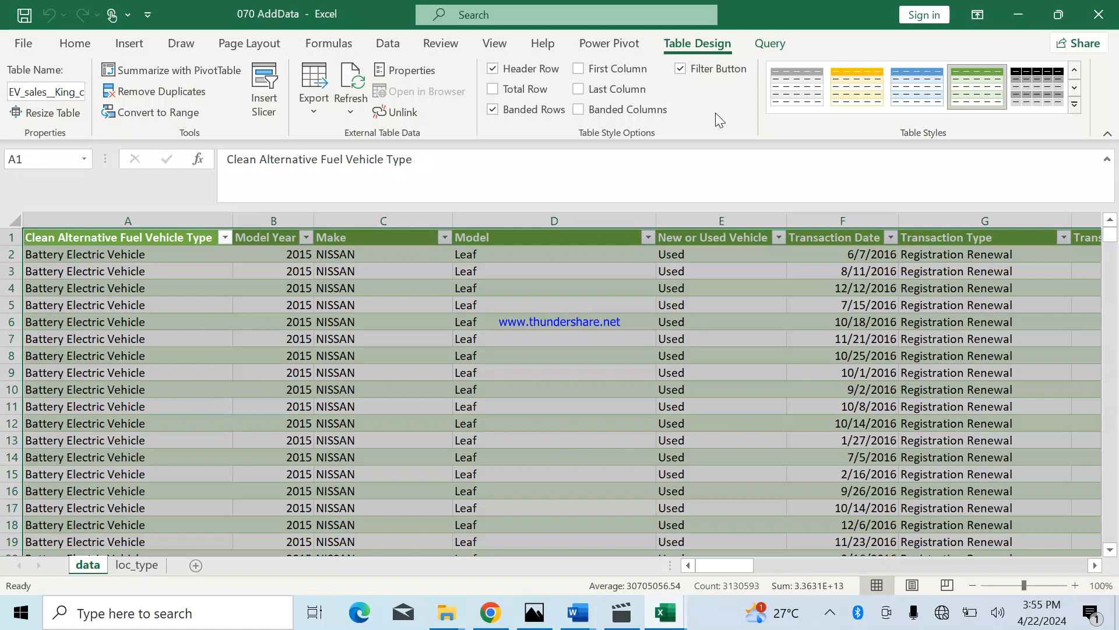
- Review the table relationship in the Power Pivot diagram view and the location table on the loc_type sheet
left_click(606, 43)
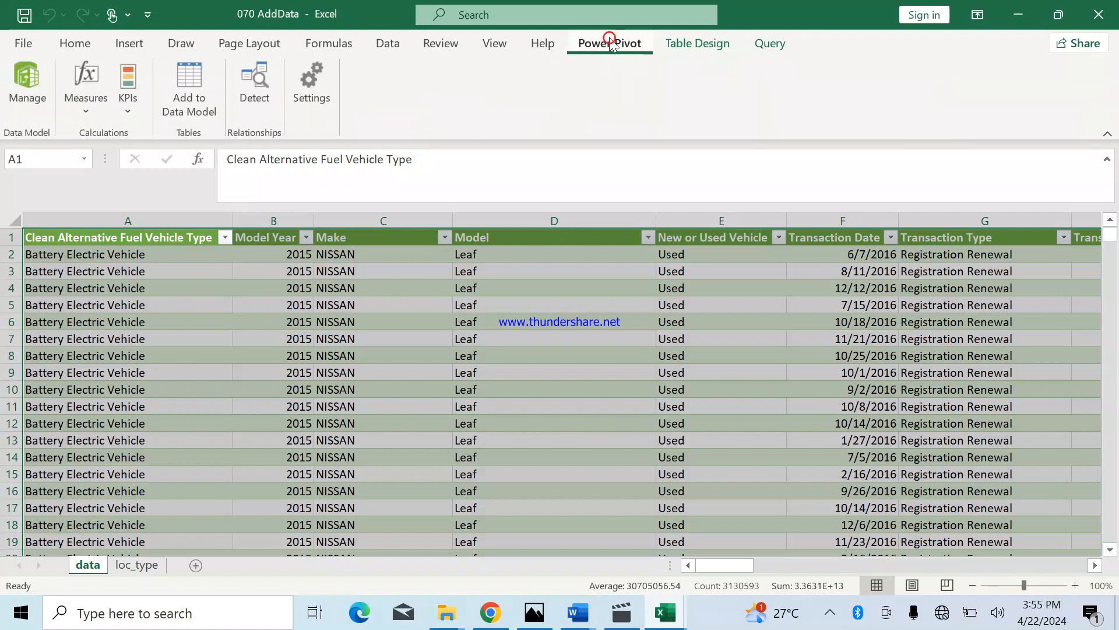
left_click(27, 79)
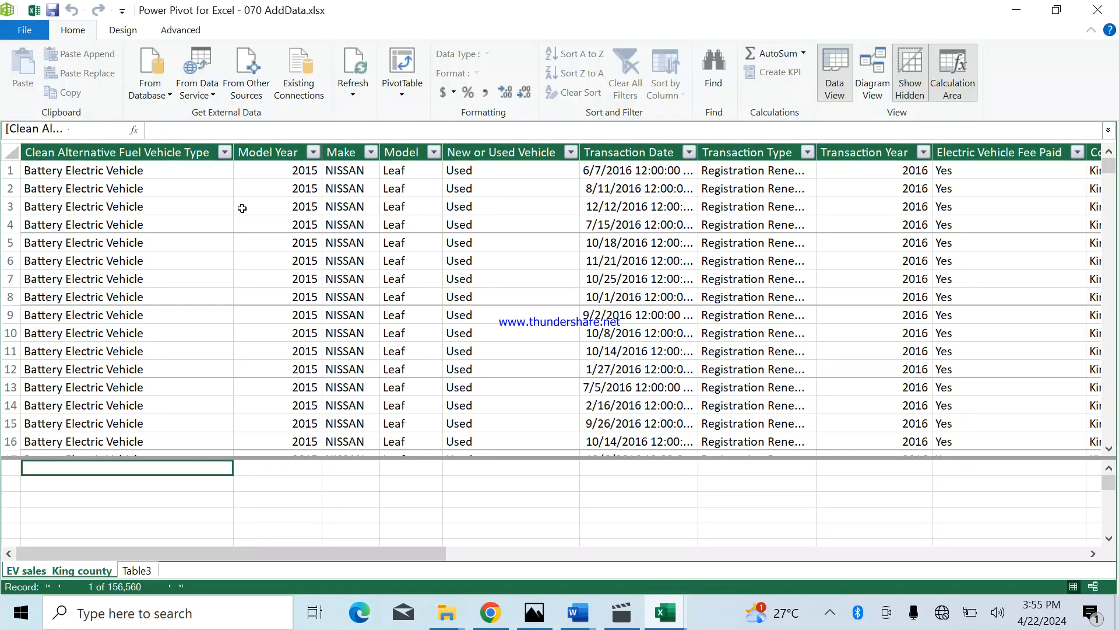
left_click(873, 76)
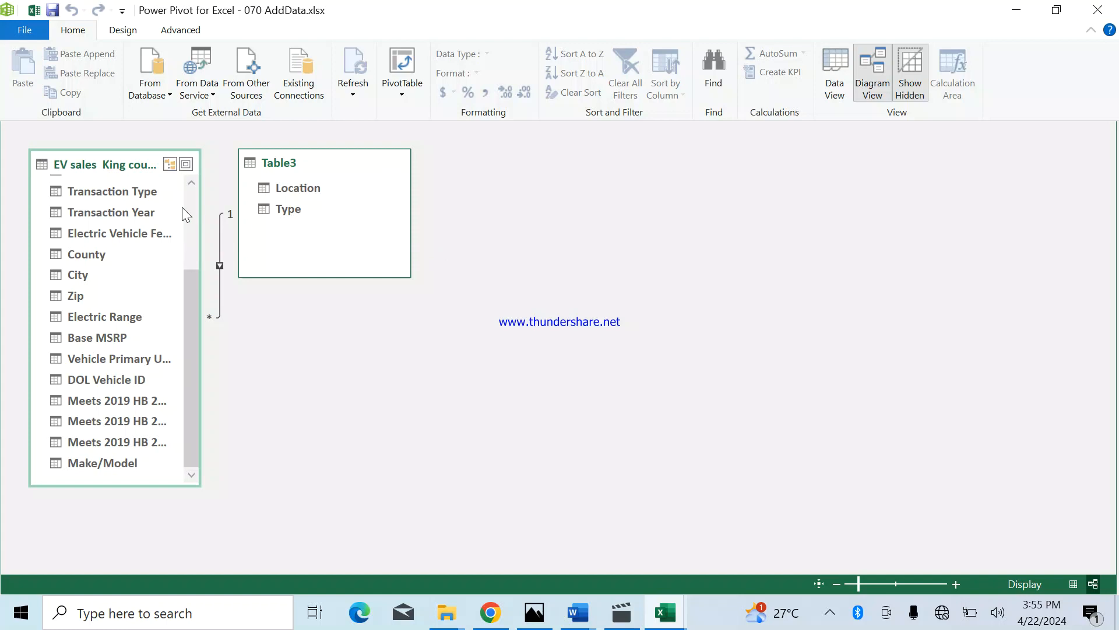
left_click(1097, 10)
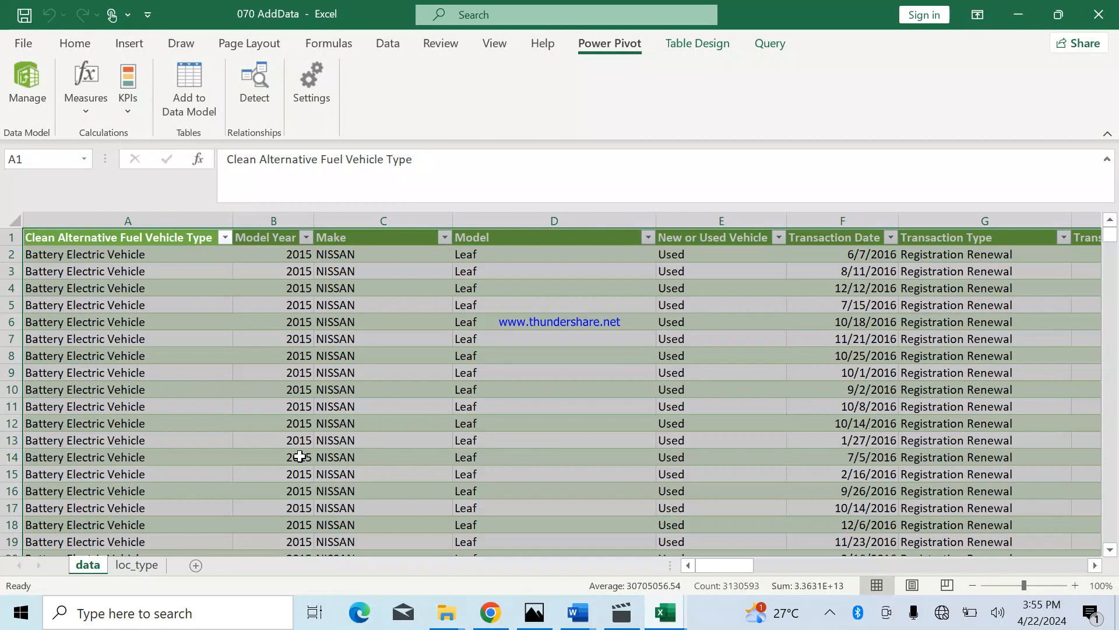
left_click(134, 569)
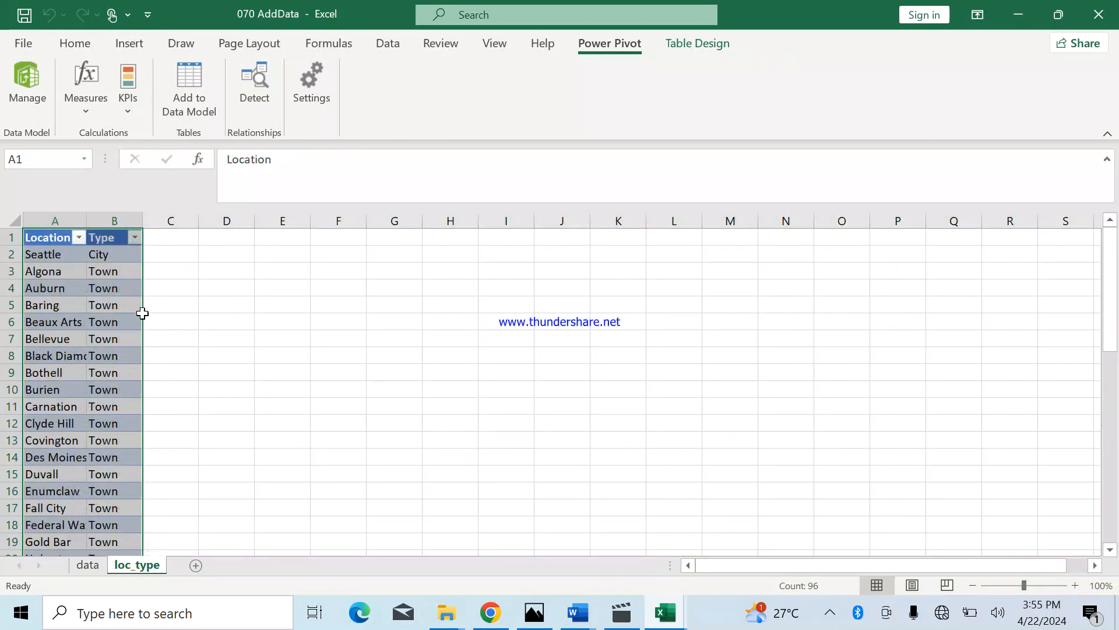
left_click(86, 567)
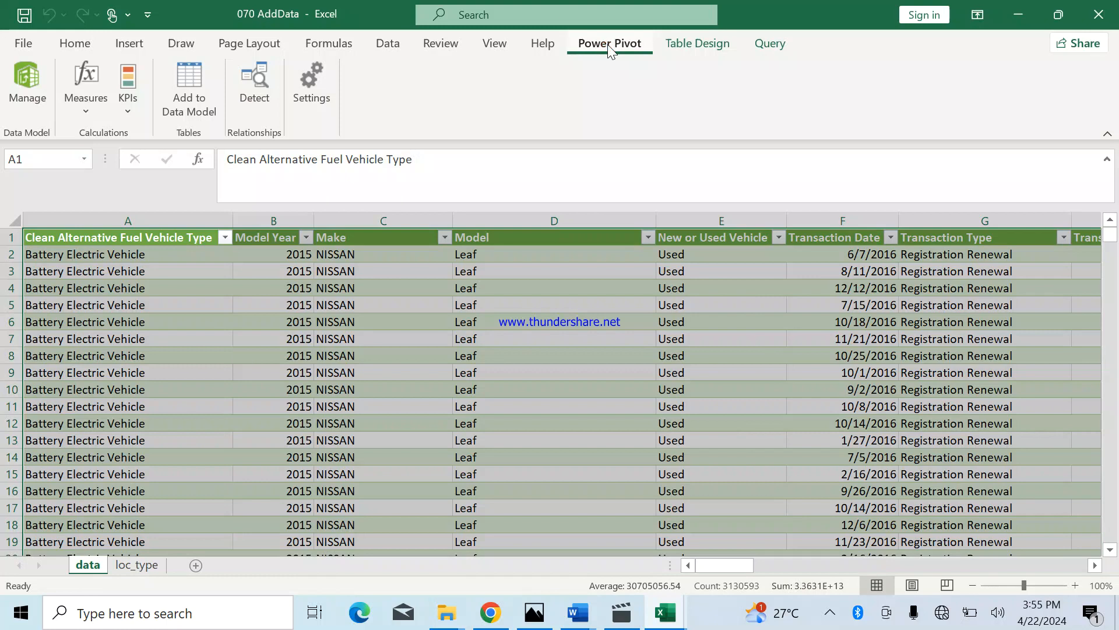
left_click(753, 47)
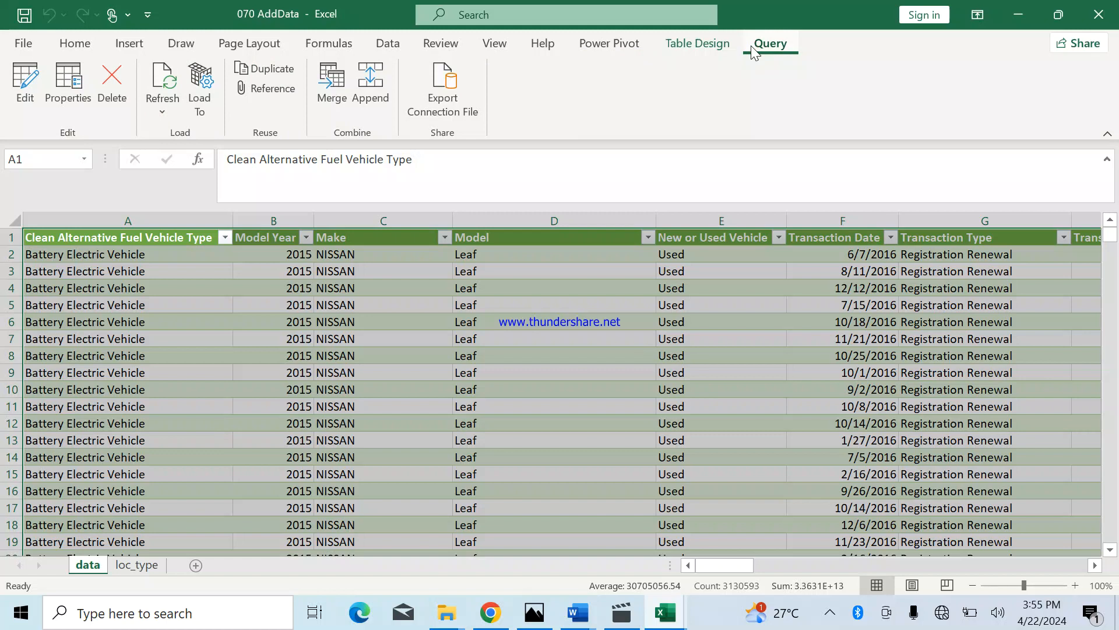
left_click(703, 44)
left_click(613, 48)
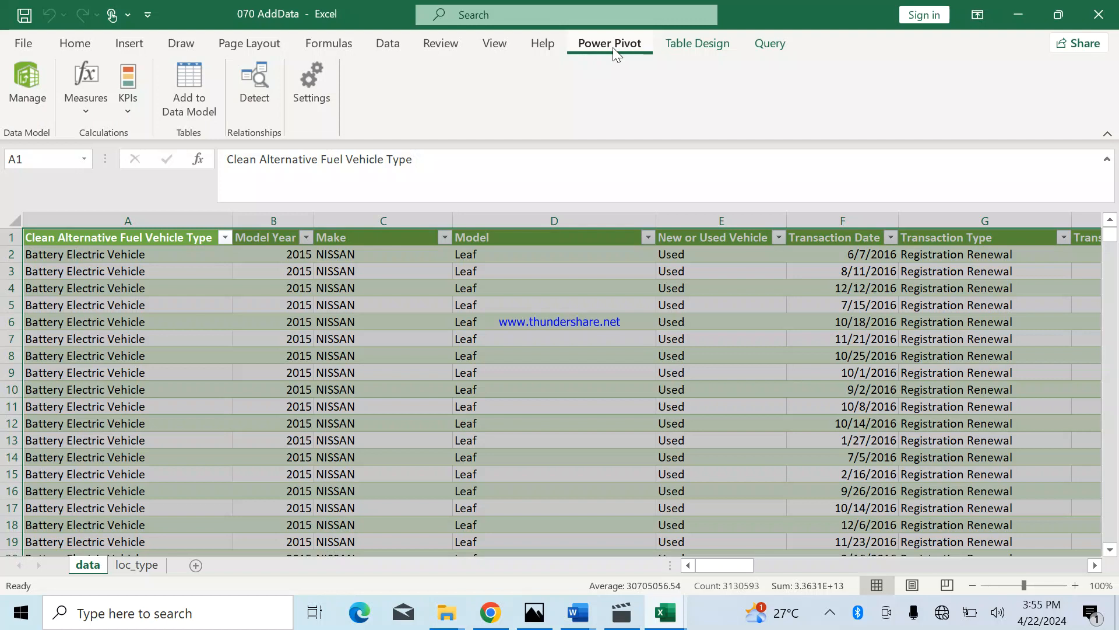
- Create a PivotTable from the EV_sales__King_county table on a new worksheet
left_click(130, 44)
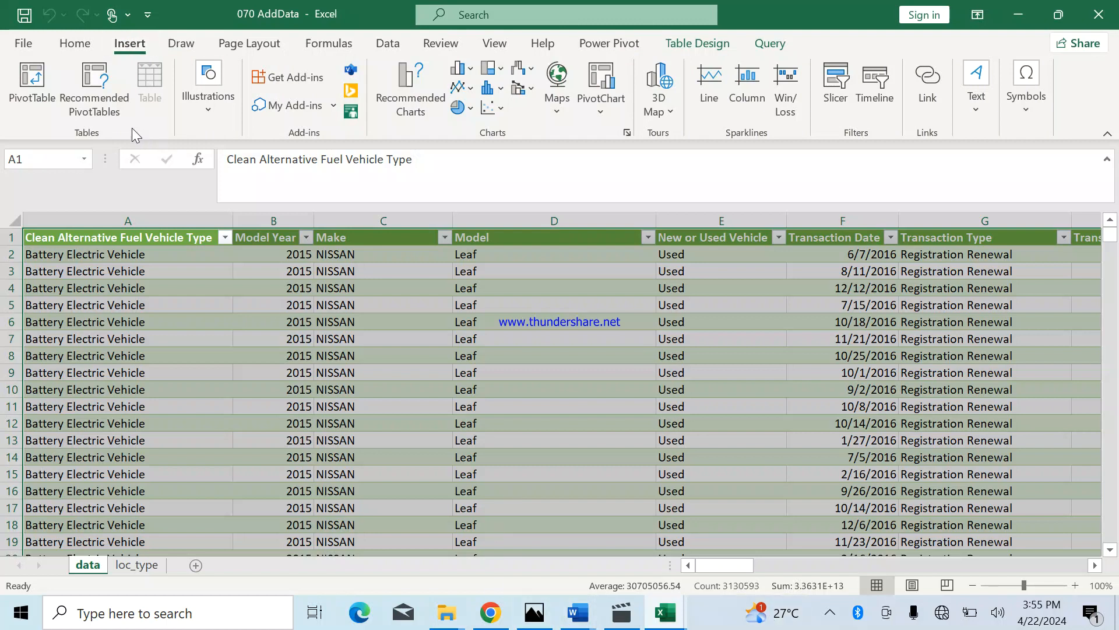
left_click(29, 78)
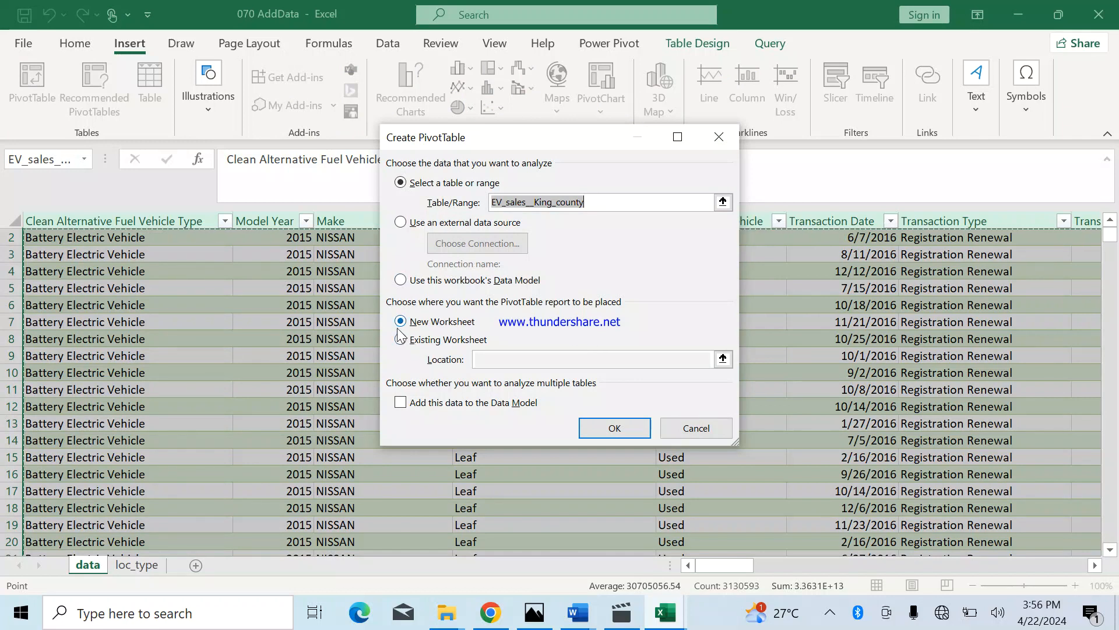
left_click(597, 433)
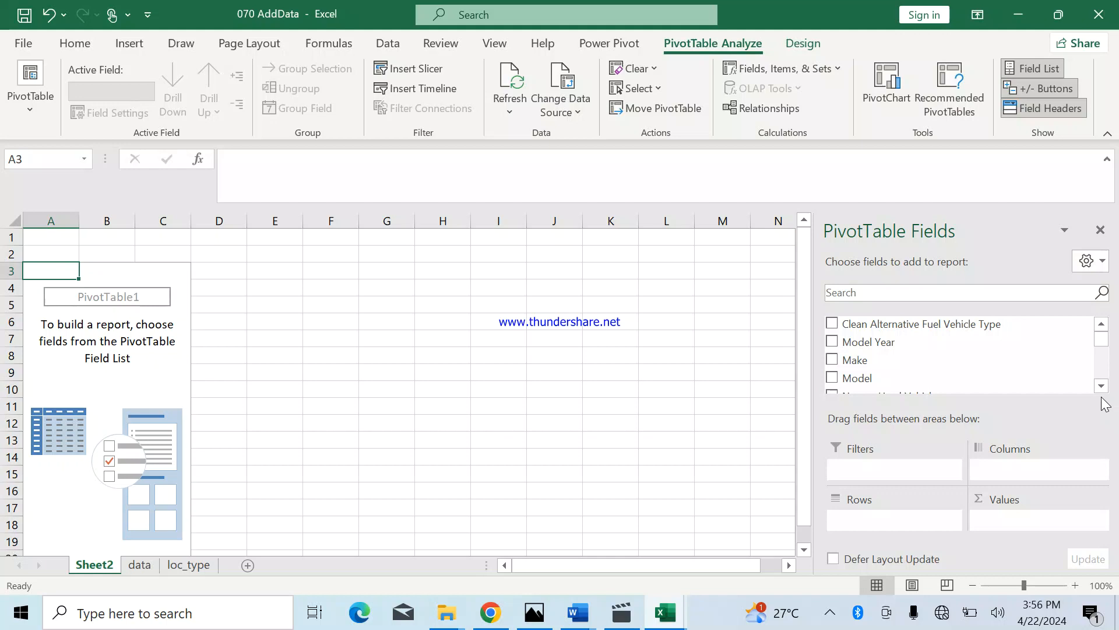
left_click_drag(1102, 392, 1103, 392)
left_click(868, 383)
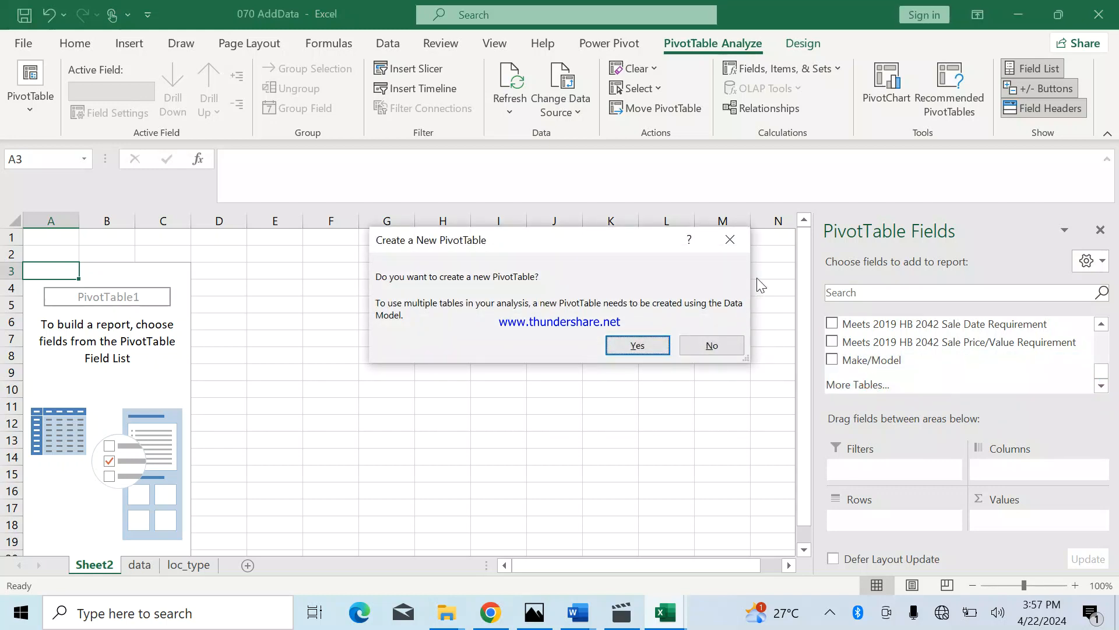
left_click(732, 240)
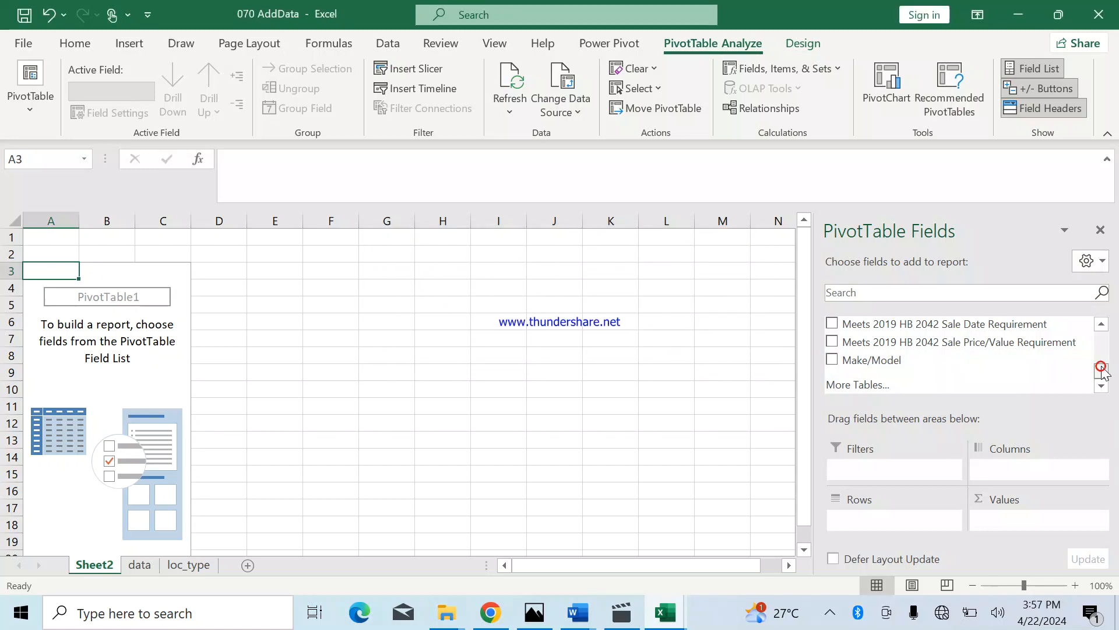
- Add the Transaction Year field to the PivotTable's rows
mouse_move(1101, 365)
left_mouse_down()
mouse_move(1092, 325)
mouse_move(1100, 348)
left_mouse_up()
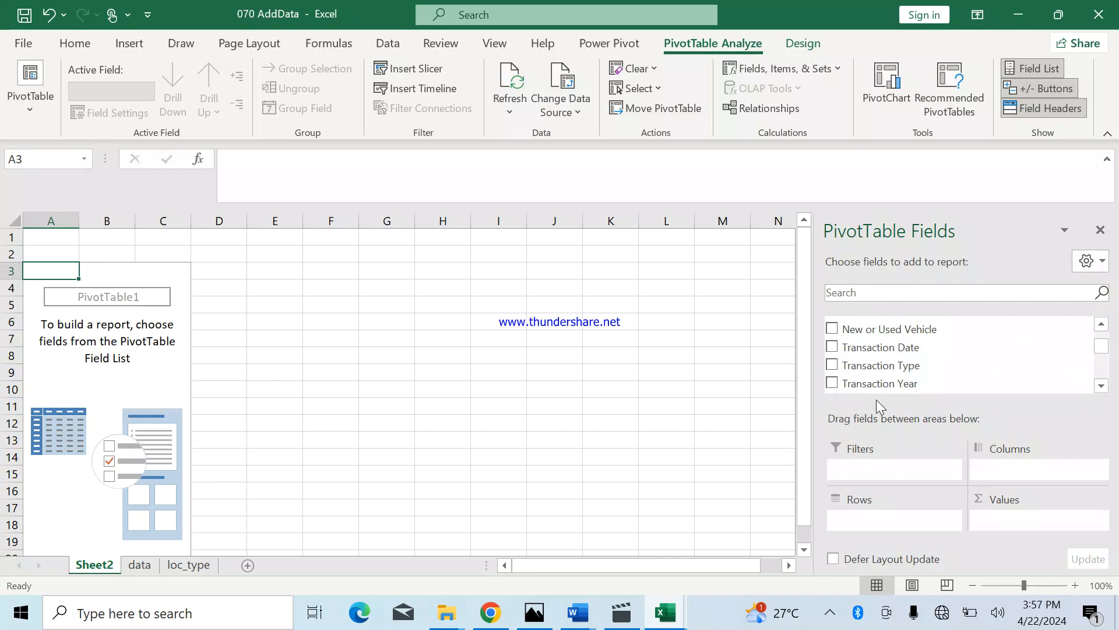
left_click_drag(875, 382, 866, 523)
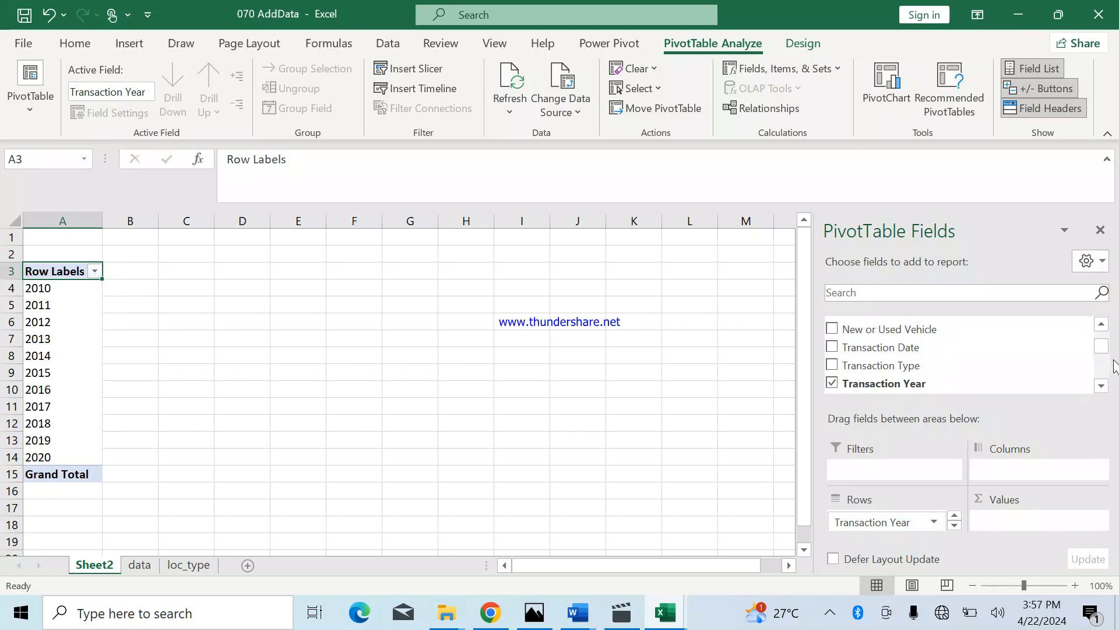
- Try Transaction Type as the PivotTable's column field and remove it again
left_click_drag(1106, 347, 1105, 353)
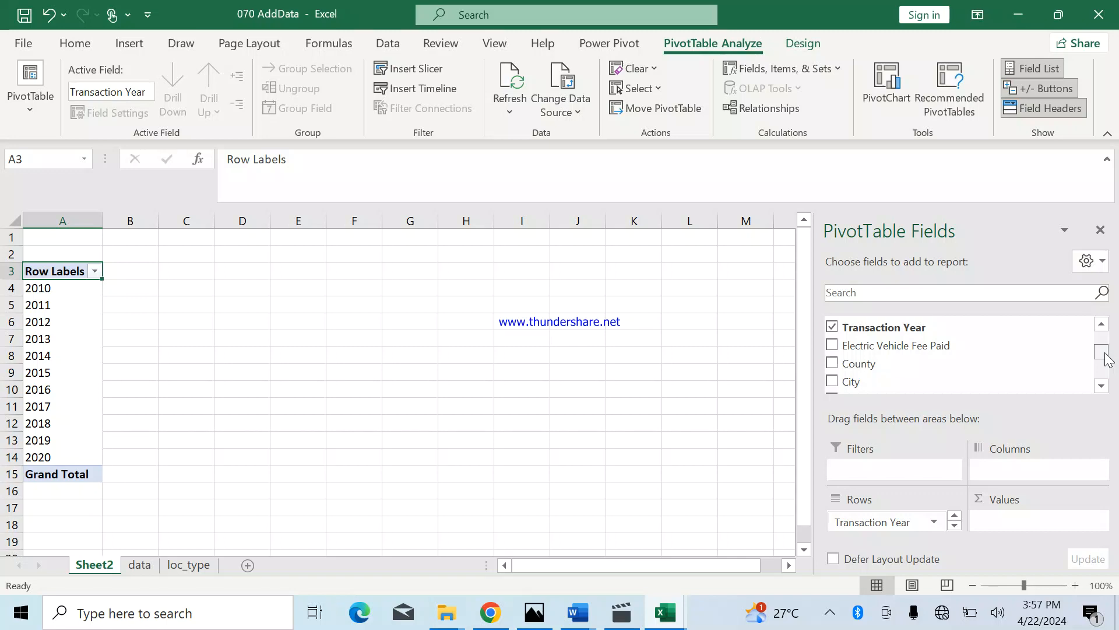
scroll(1103, 358, "up", 1)
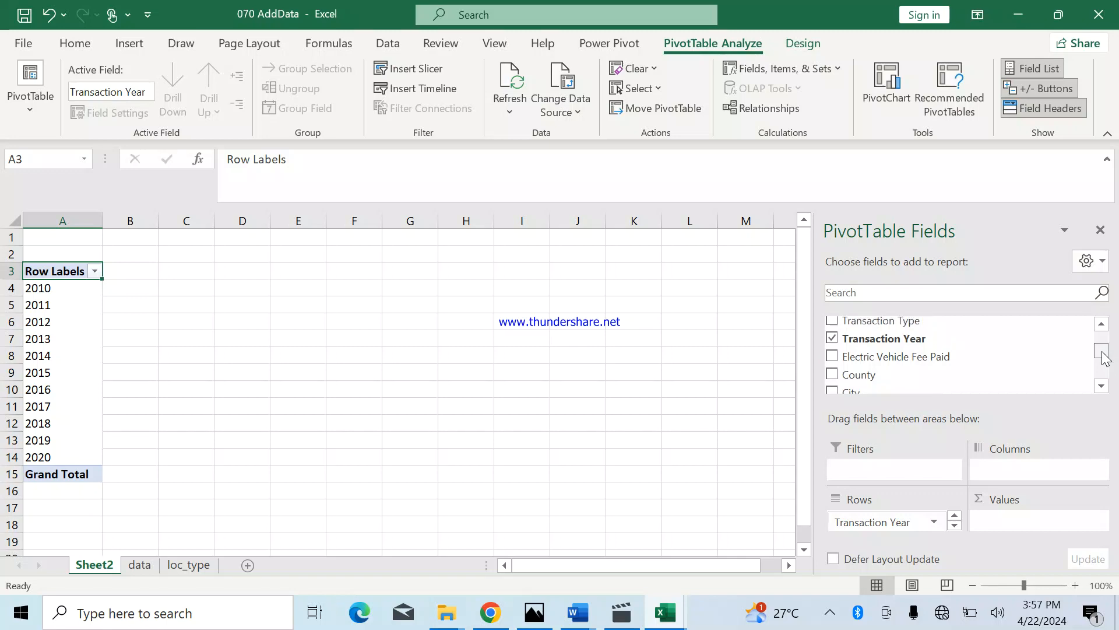
left_click_drag(1104, 357, 1103, 350)
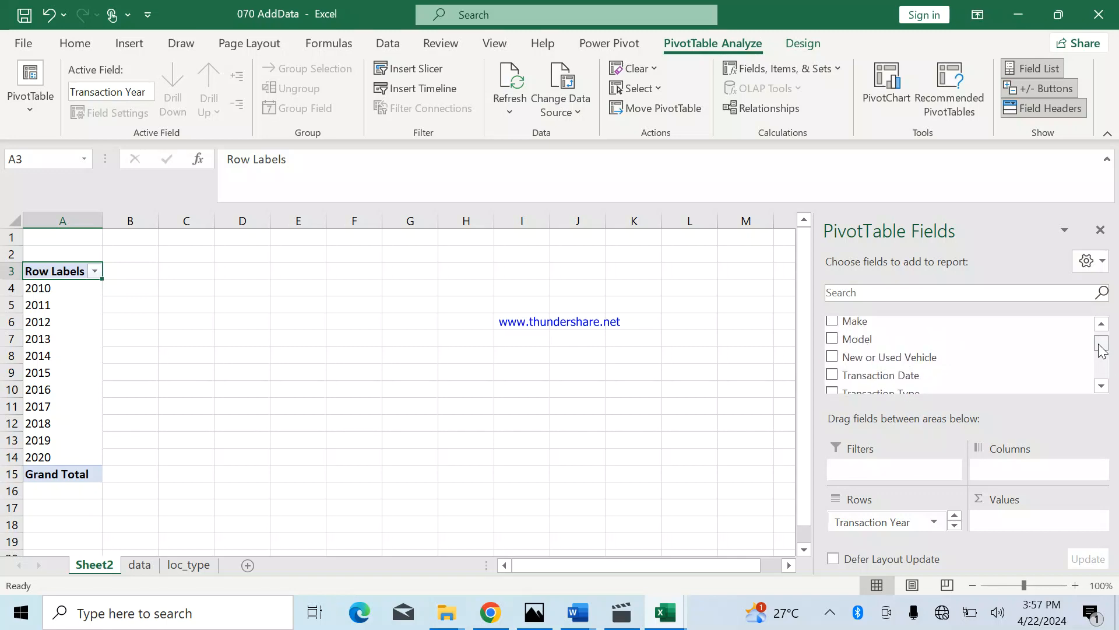
left_click_drag(1103, 350, 1101, 343)
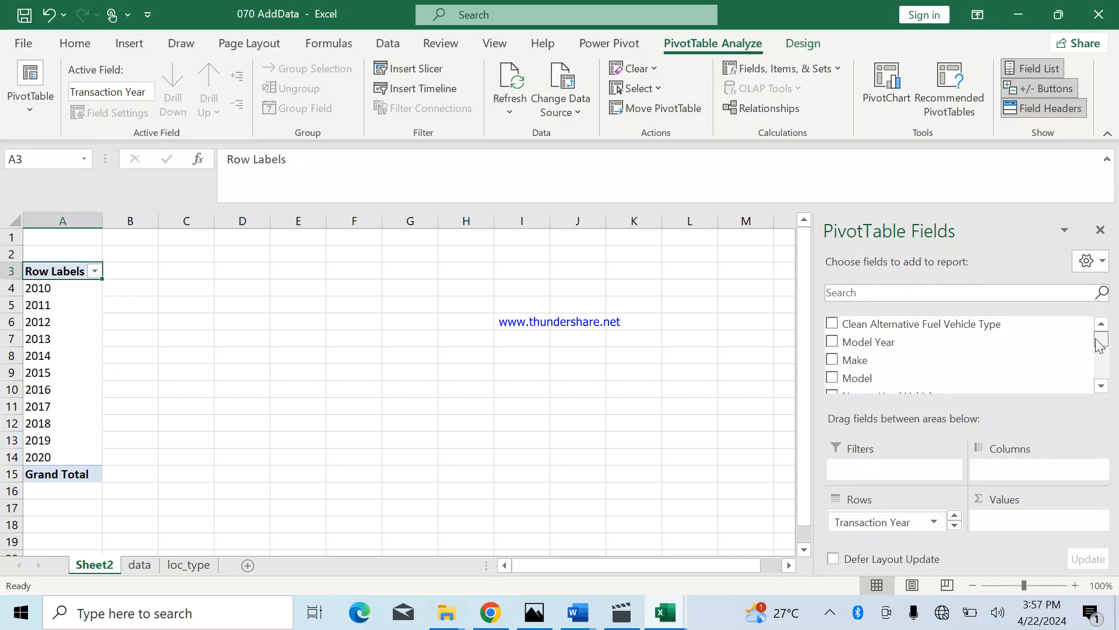
left_click_drag(1100, 344, 1100, 352)
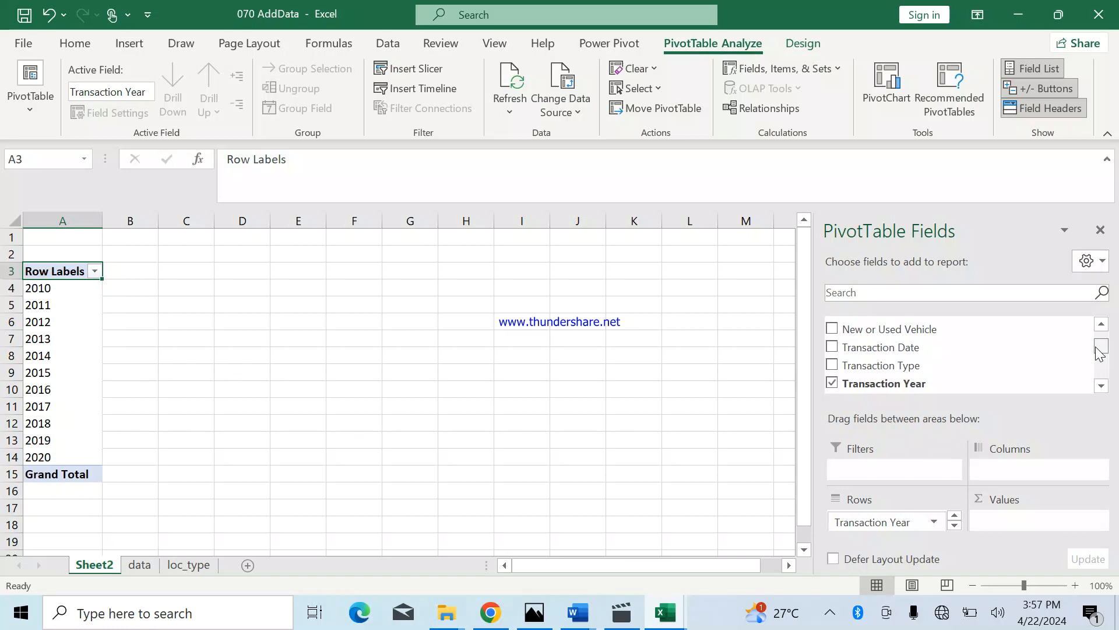
mouse_move(1100, 353)
left_mouse_down()
mouse_move(1094, 382)
mouse_move(1084, 353)
left_mouse_up()
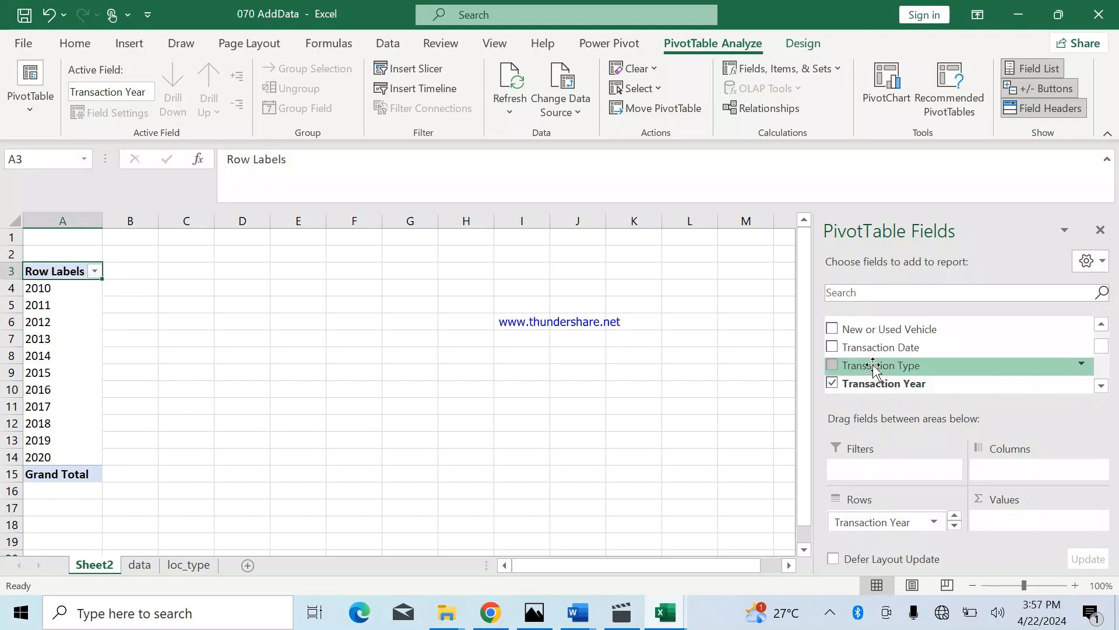
left_click_drag(873, 366, 1024, 475)
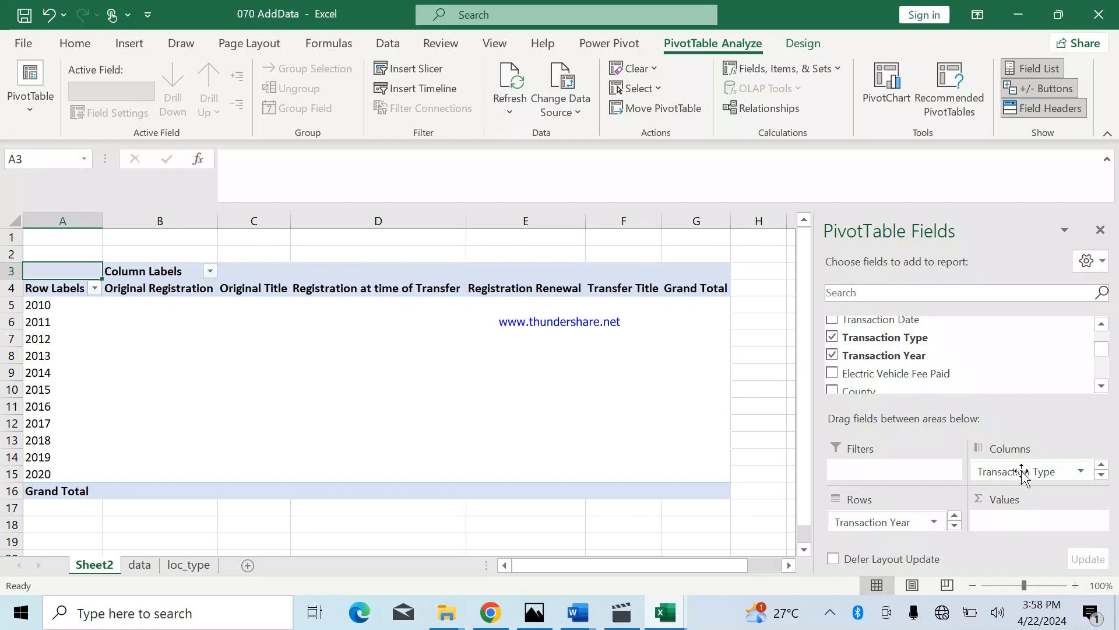
left_click(833, 334)
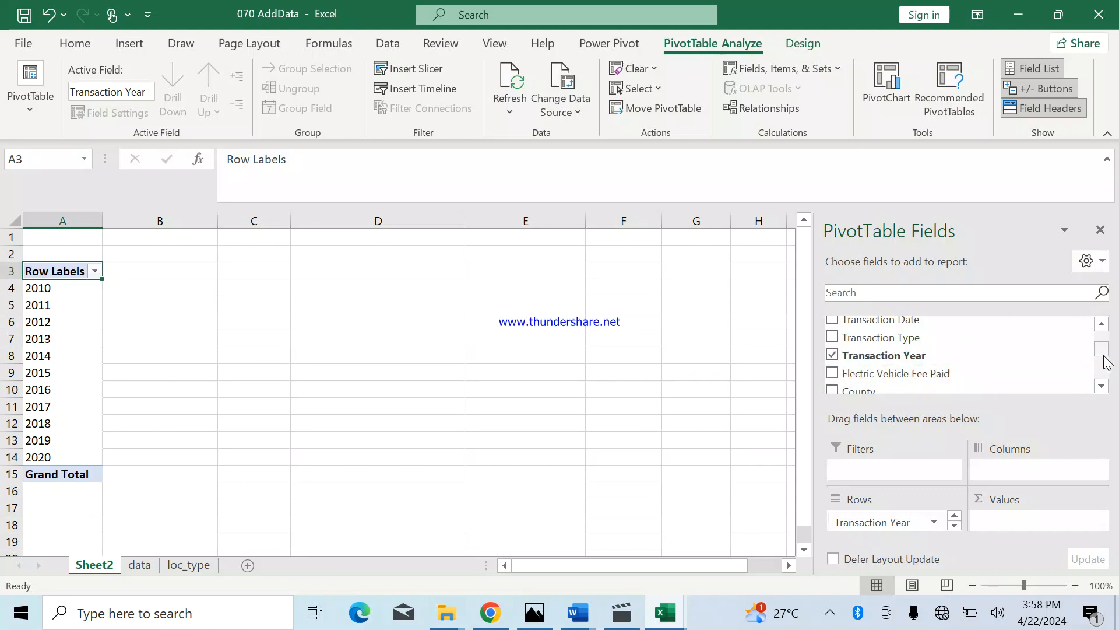
- Try County as the PivotTable's column field and remove it again
left_click_drag(1101, 350, 1101, 354)
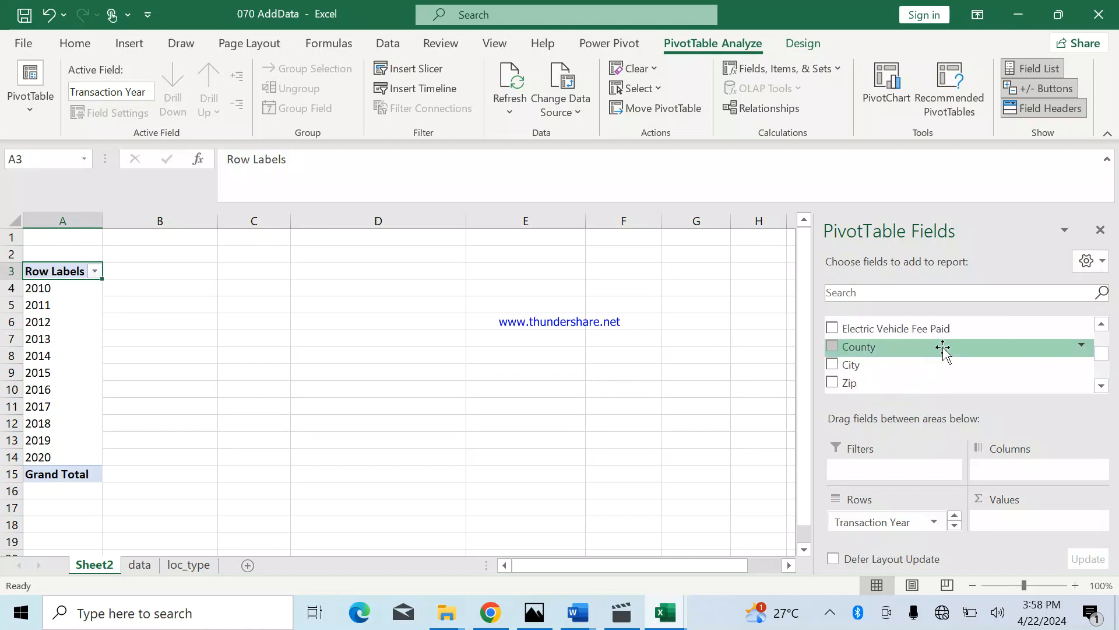
left_click(834, 346)
left_click_drag(835, 347, 1011, 471)
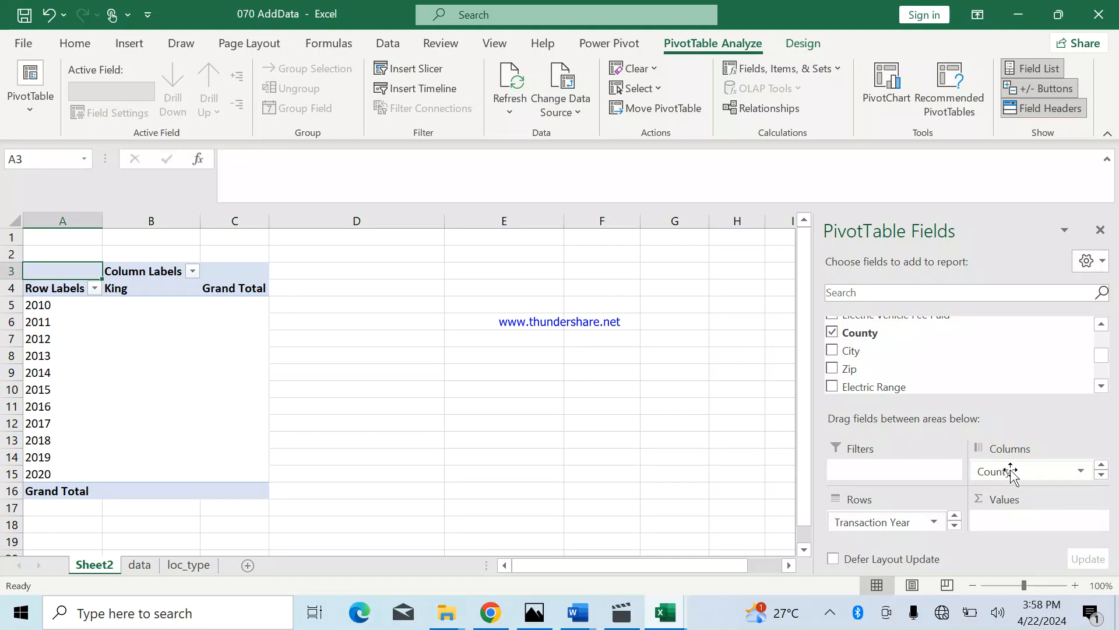
left_click(833, 335)
- Look through the remaining fields of the PivotTable field list down to its end
left_click(1101, 386)
left_click(1101, 386)
left_click(1101, 386)
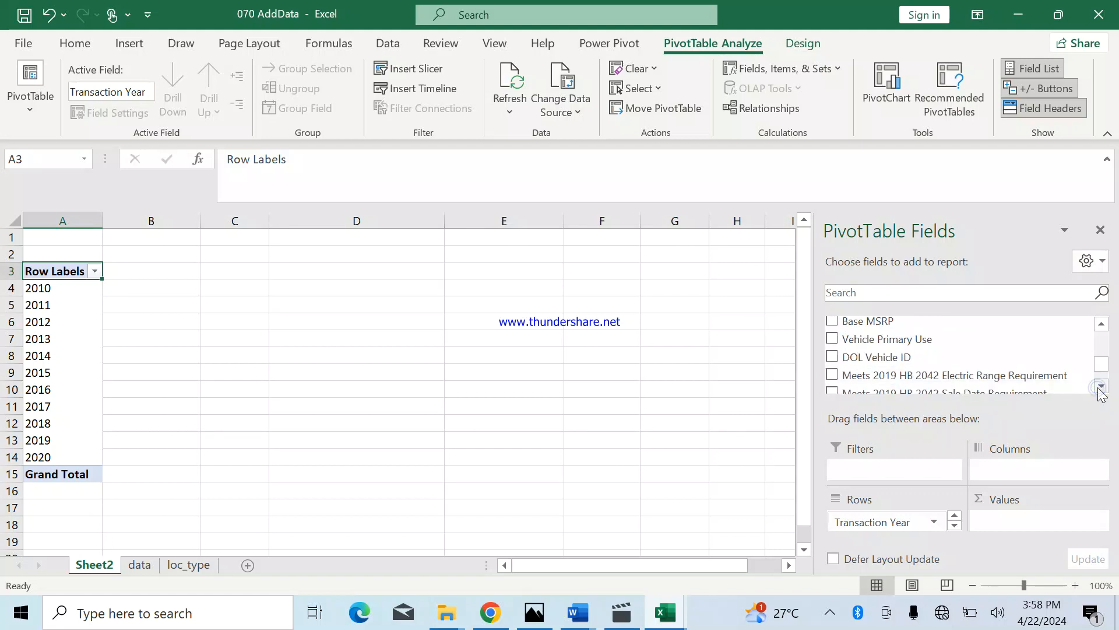
left_click(1101, 386)
left_click(1101, 386)
left_click(1101, 386)
left_click(1101, 386)
left_click(1099, 387)
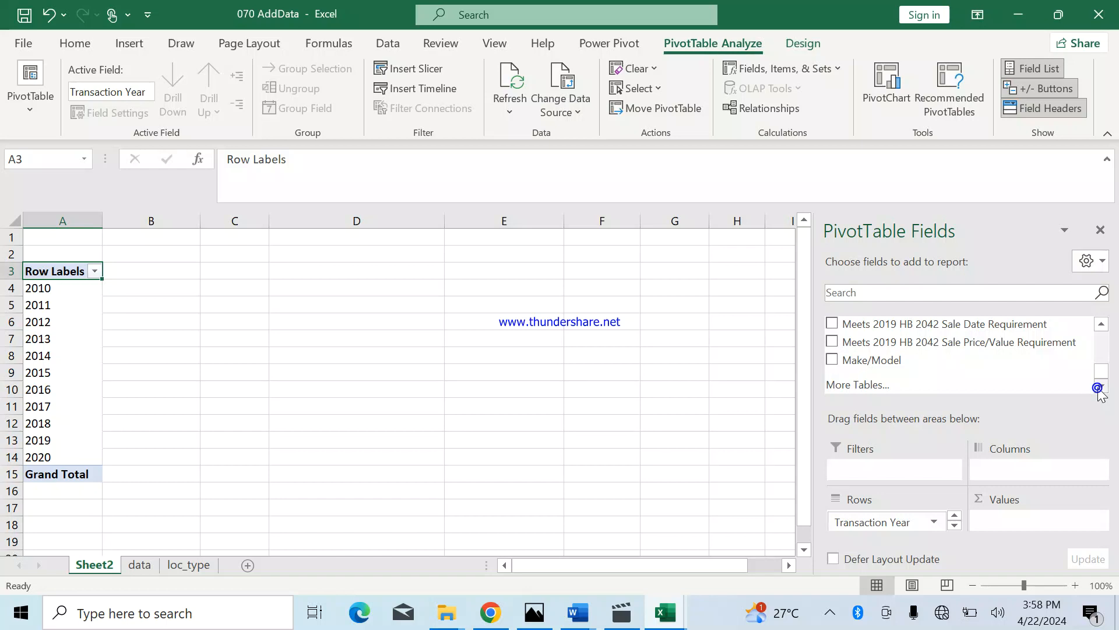
- Add the Electric Vehicle Fee Paid field to the PivotTable's columns
left_click(1102, 324)
left_click(1102, 324)
left_click(1101, 324)
left_click(1102, 325)
left_click(1102, 325)
left_click(1102, 325)
left_click(1101, 325)
left_click(1102, 325)
left_click(1101, 324)
left_click(1101, 325)
left_click(1102, 325)
left_click(1101, 325)
left_click(1102, 324)
left_click(1101, 325)
left_click(1102, 325)
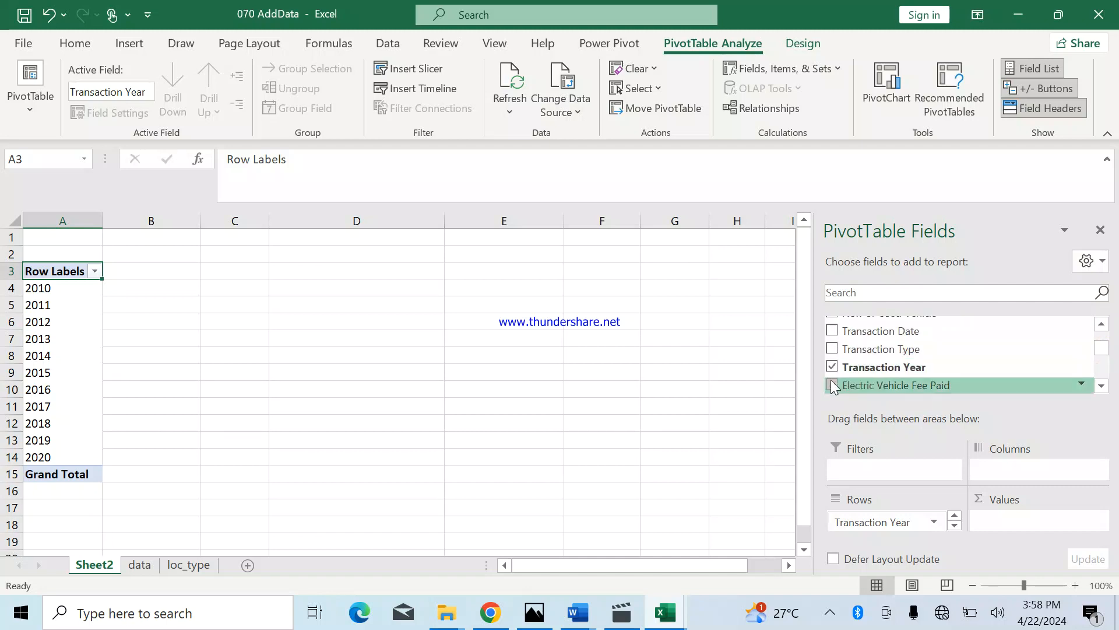
left_click_drag(832, 388, 1031, 469)
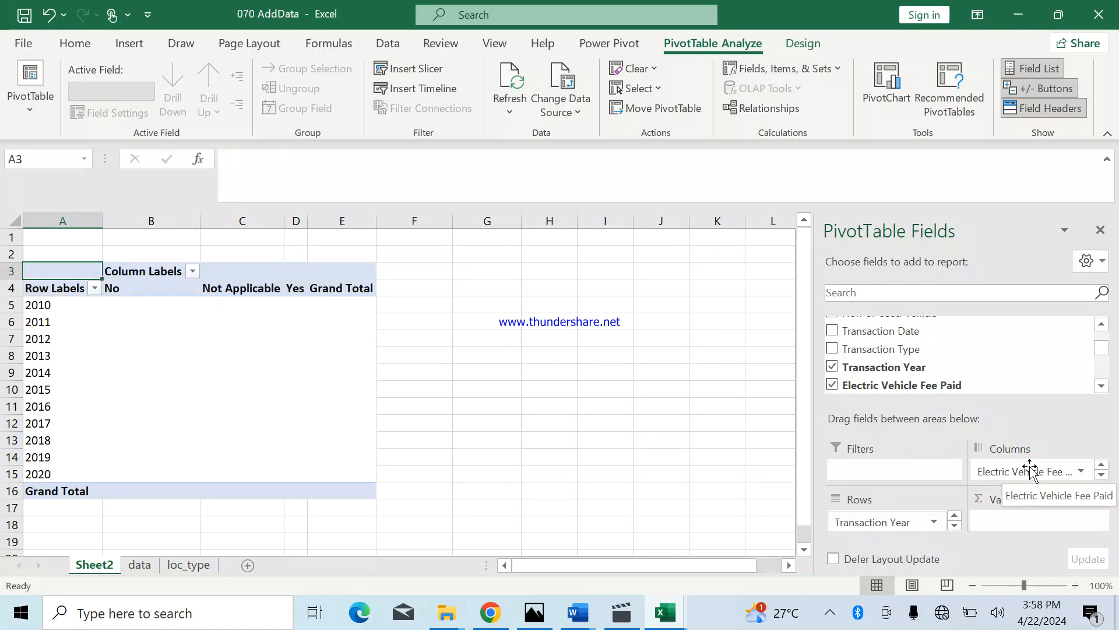
- Remove Transaction Year from the PivotTable's rows and try New or Used Vehicle there, removing it again
left_click(832, 366)
left_click(1101, 324)
left_click(1101, 324)
left_click(1100, 325)
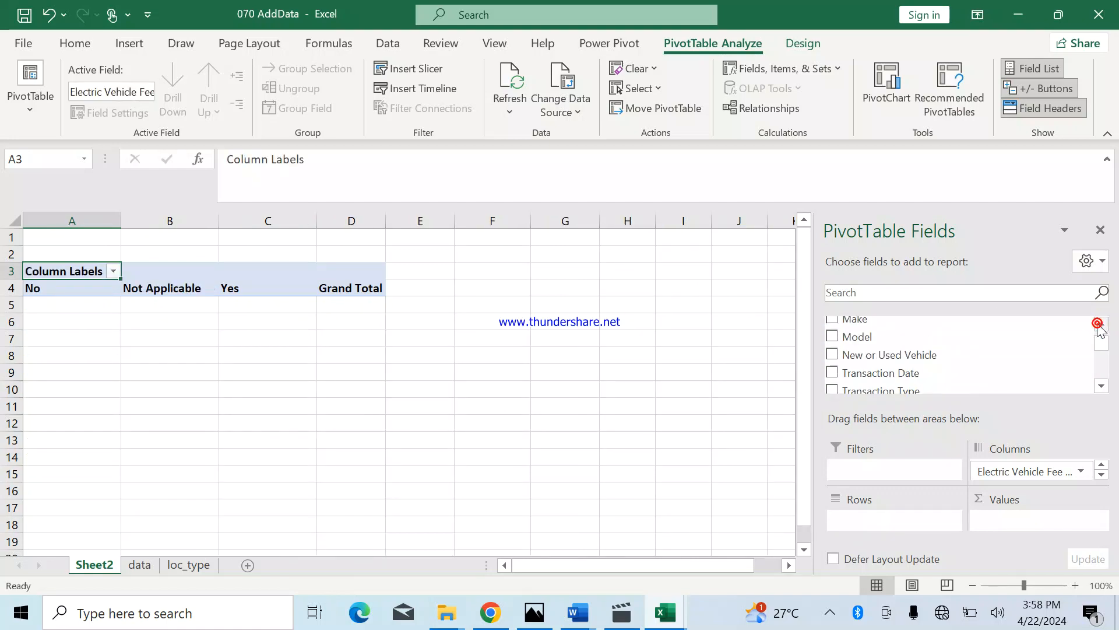
left_click(1100, 324)
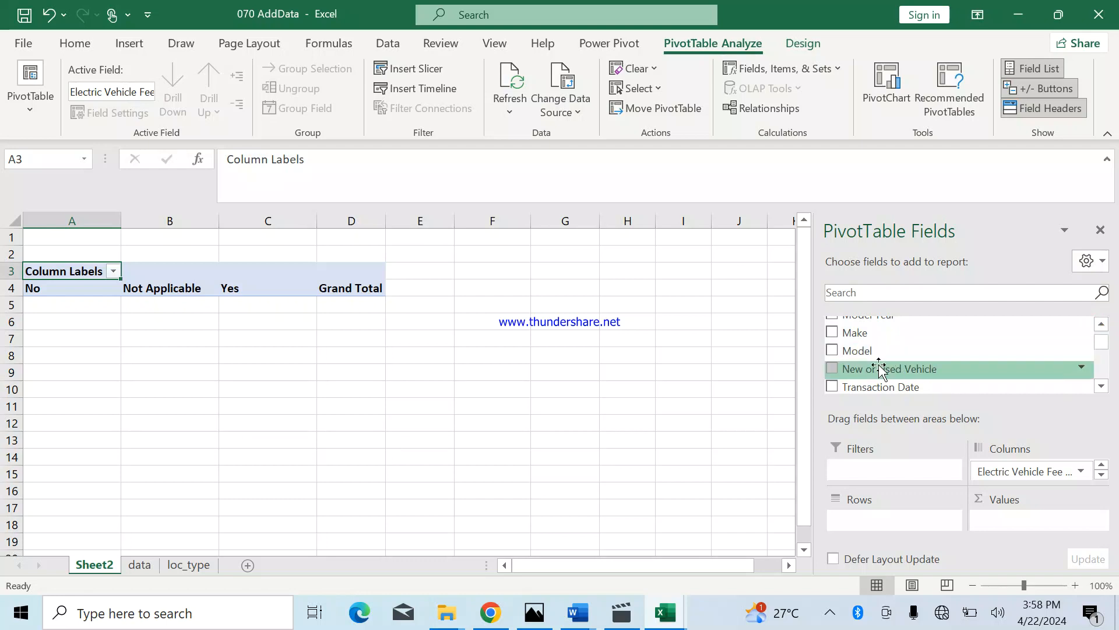
left_click(831, 369)
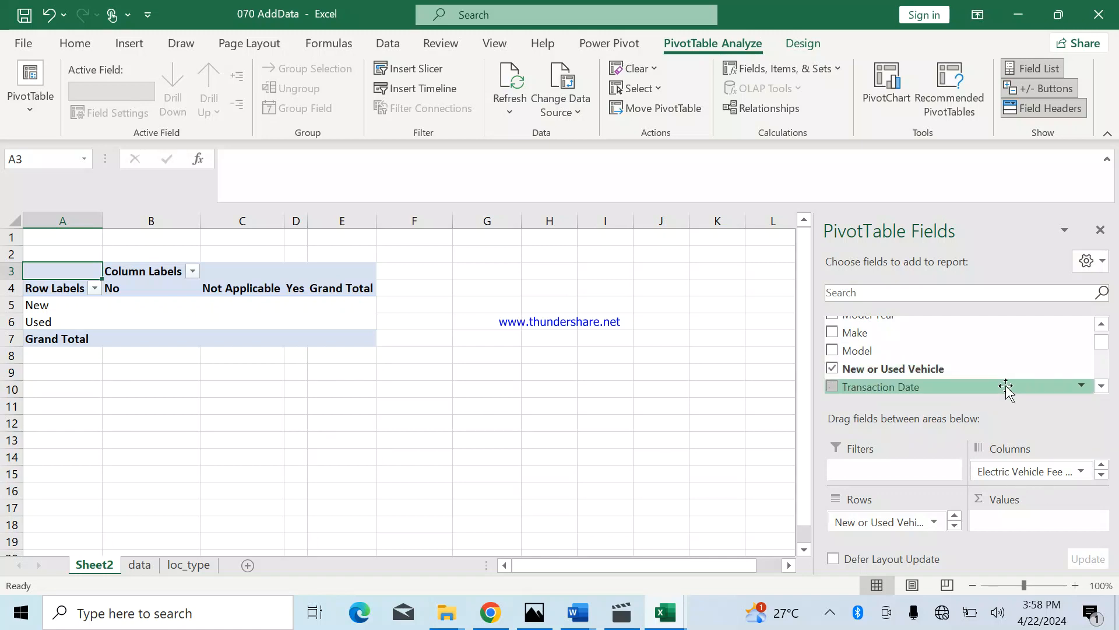
left_click(831, 368)
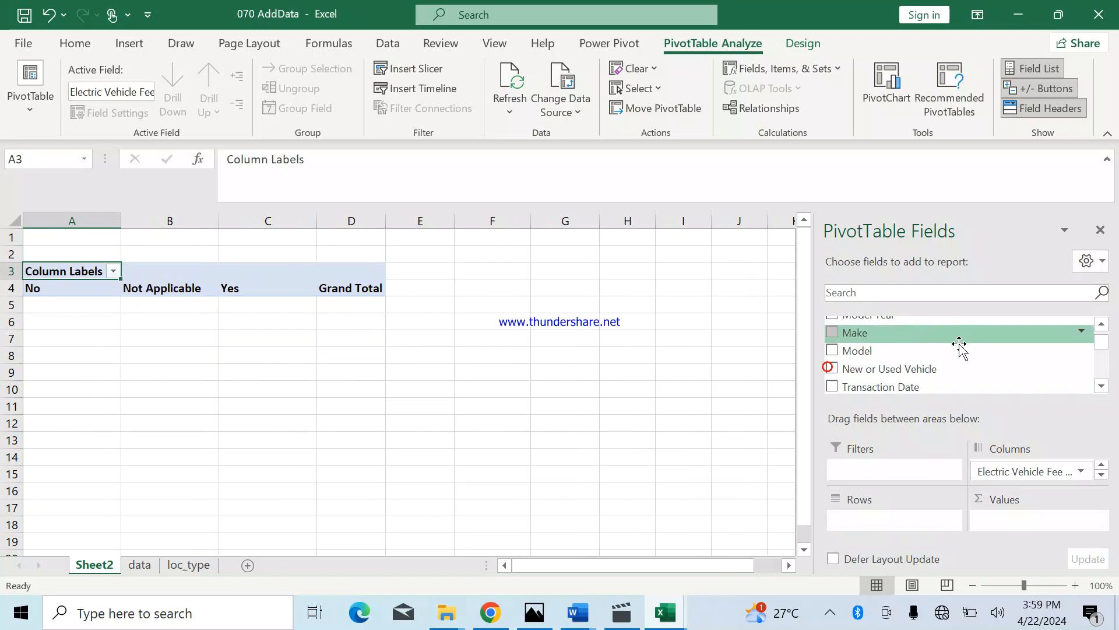
- Add the Transaction Year field to the PivotTable and place it in the rows instead of the values
left_click(1102, 324)
left_click(1104, 321)
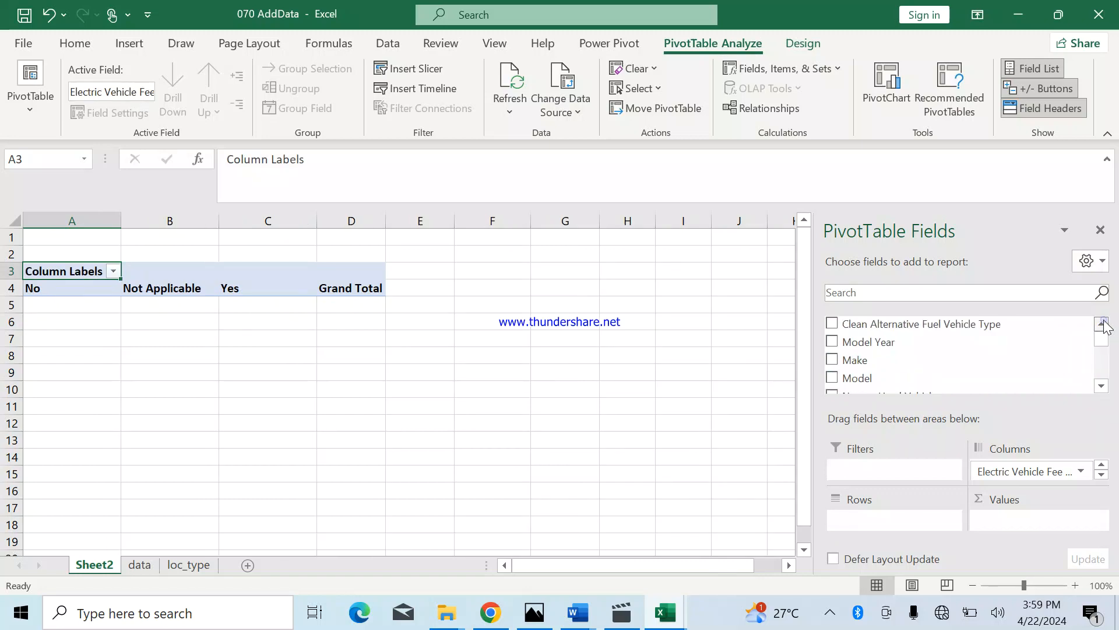
left_click_drag(1102, 339, 1102, 345)
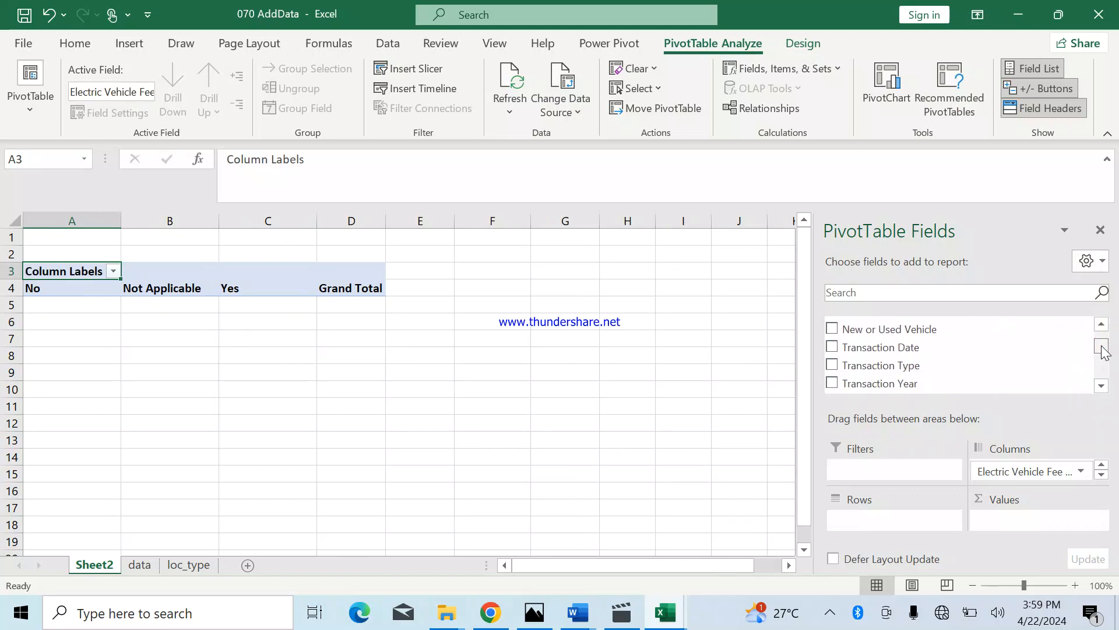
left_click(832, 383)
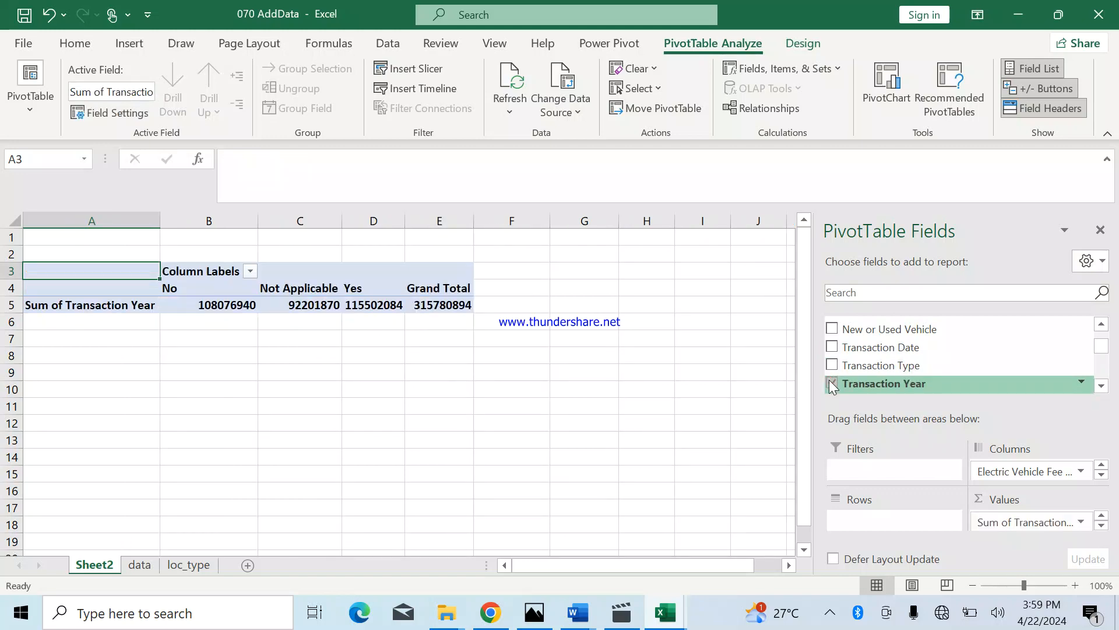
left_click_drag(1017, 522, 883, 527)
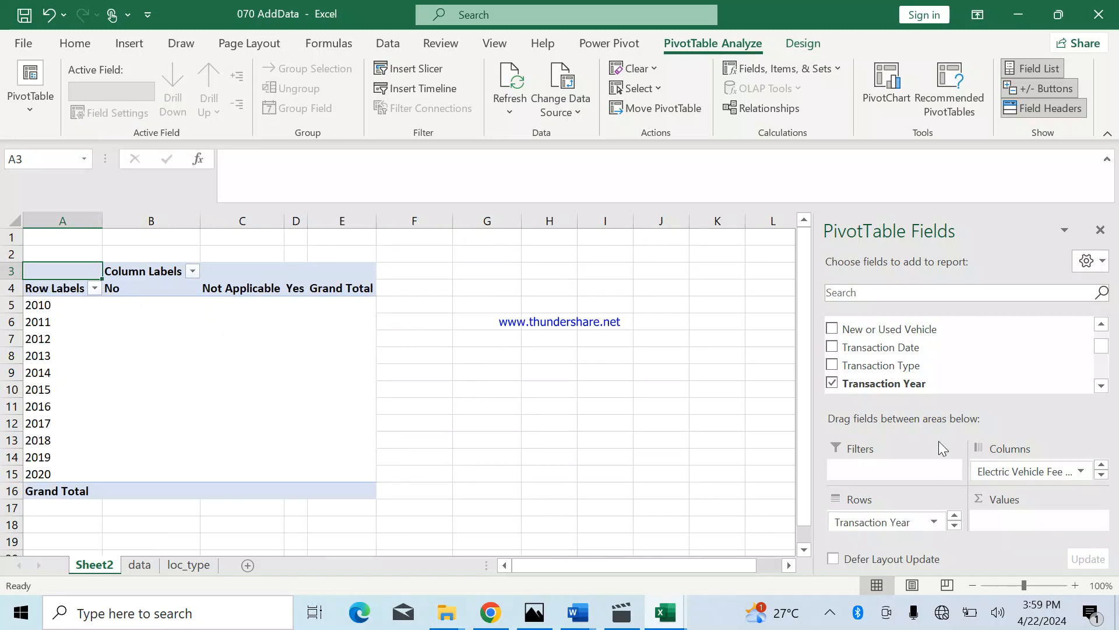
- Remove Electric Vehicle Fee Paid from the PivotTable's columns and put New or Used Vehicle there instead
left_click(1023, 478)
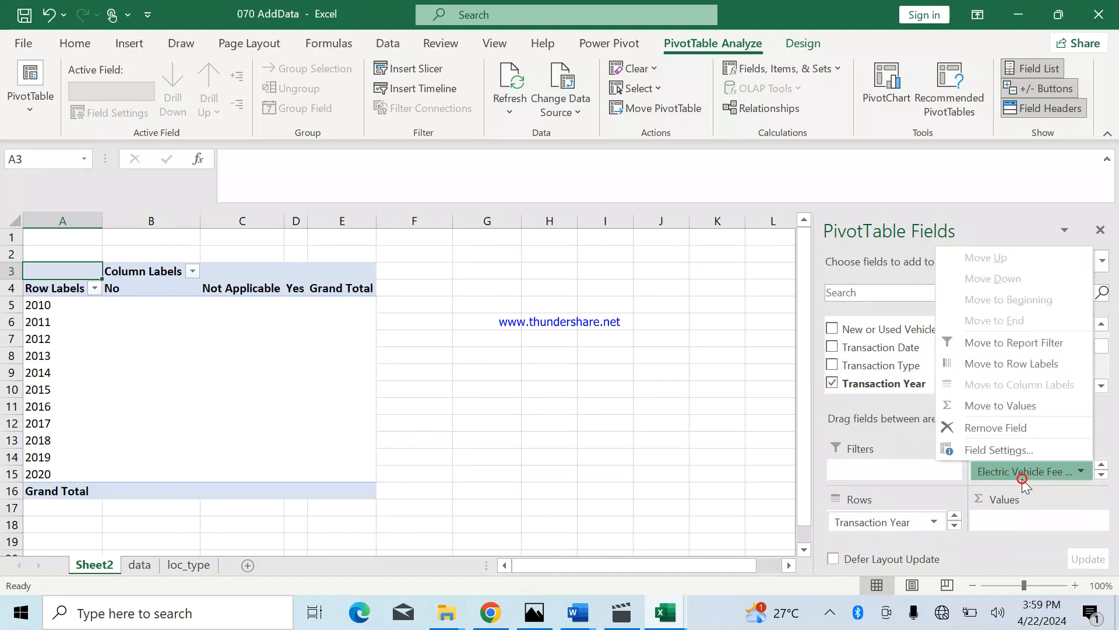
left_click(948, 426)
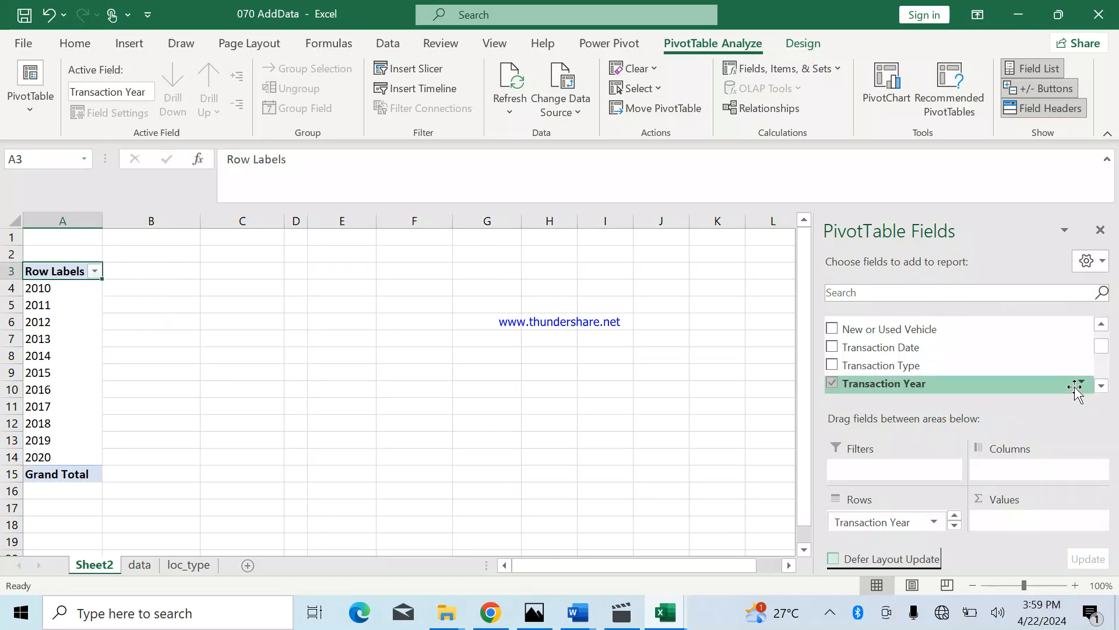
left_click_drag(935, 329, 1031, 475)
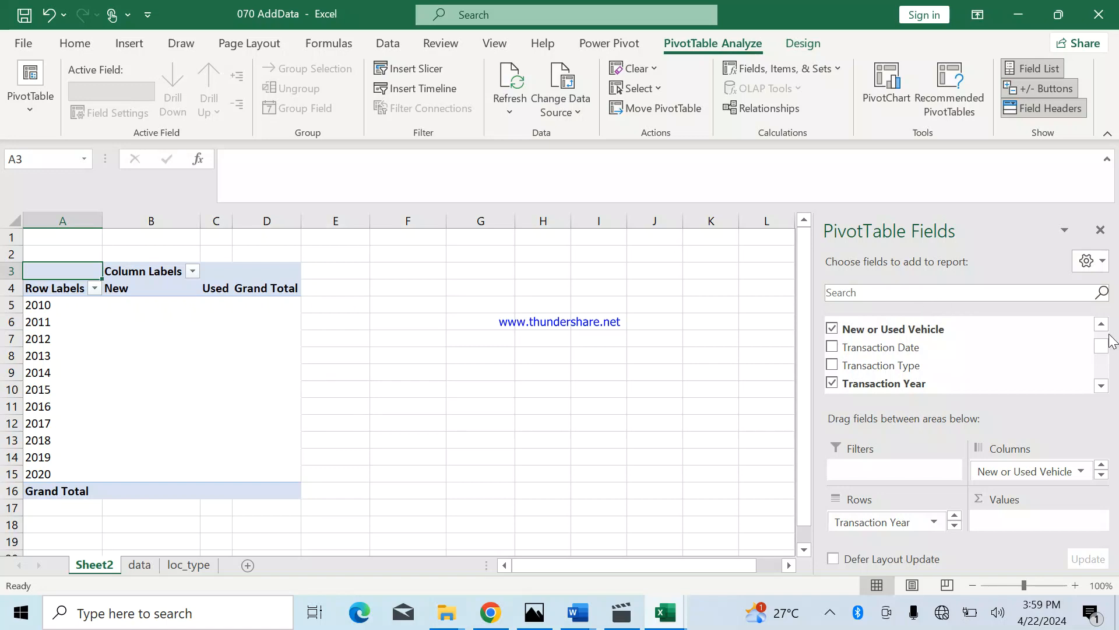
- Add the Electric Vehicle Fee Paid field to the PivotTable's values as a count
scroll(1109, 342, "up", 2)
mouse_move(1105, 342)
left_mouse_down()
mouse_move(1107, 360)
mouse_move(1106, 351)
left_mouse_up()
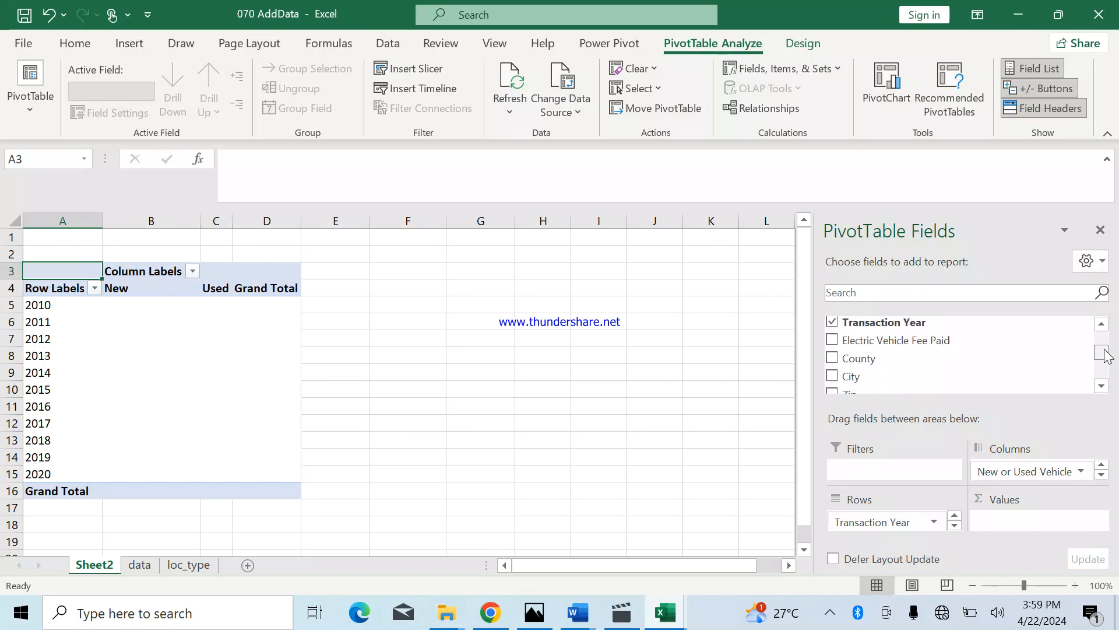
mouse_move(1104, 351)
left_mouse_down()
mouse_move(1098, 338)
mouse_move(1100, 354)
left_mouse_up()
left_click_drag(931, 353, 1041, 526)
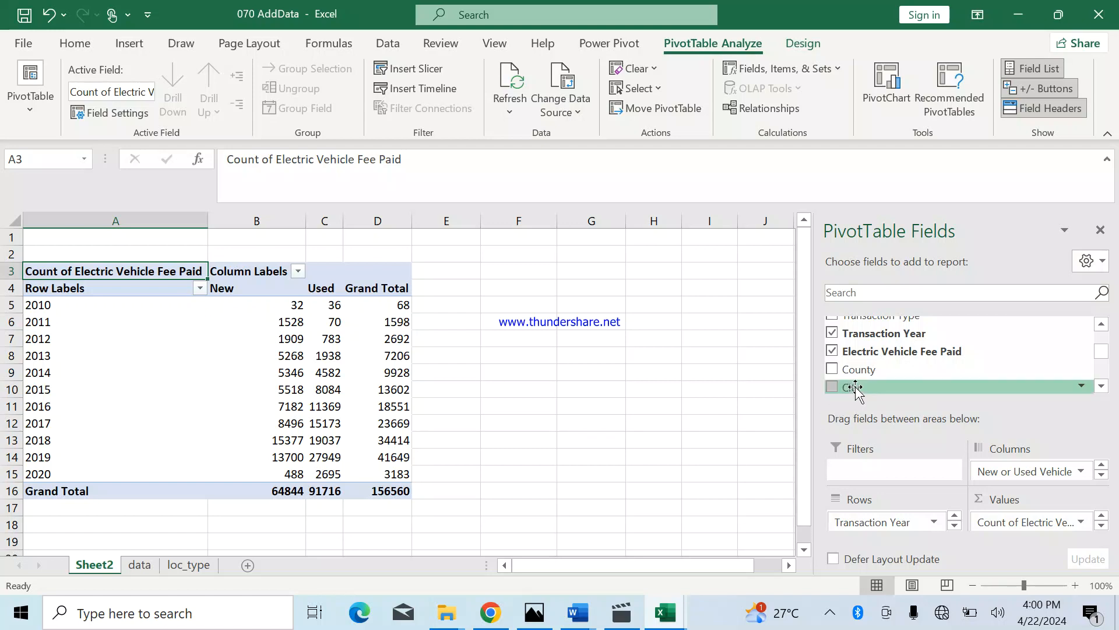
- Add City as the PivotTable's report filter and filter the report to Algona
left_click_drag(855, 390, 858, 471)
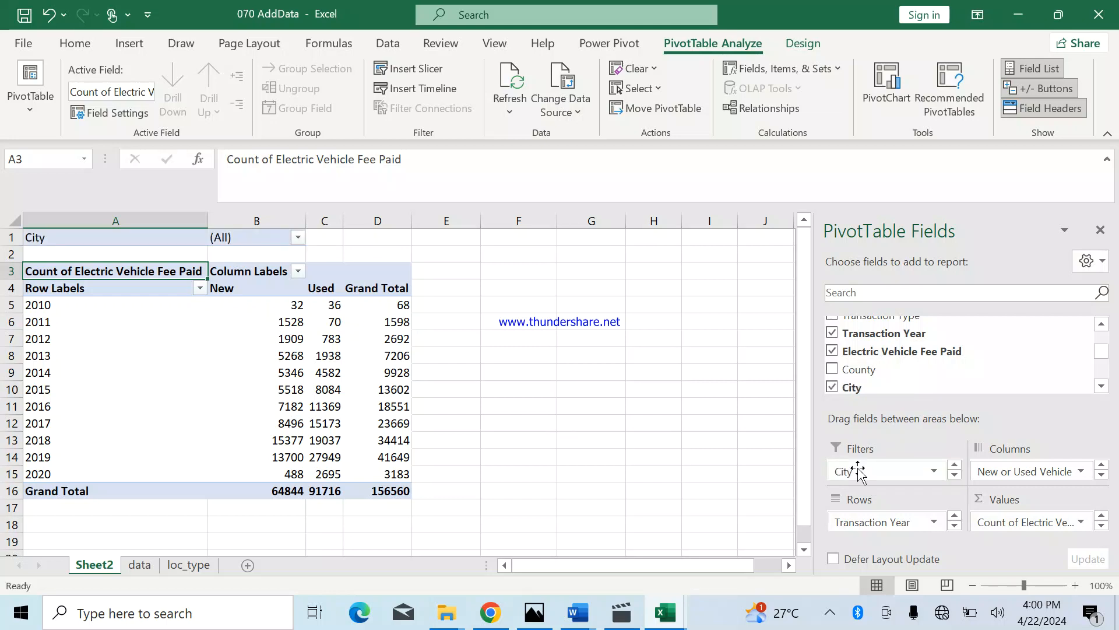
left_click(298, 239)
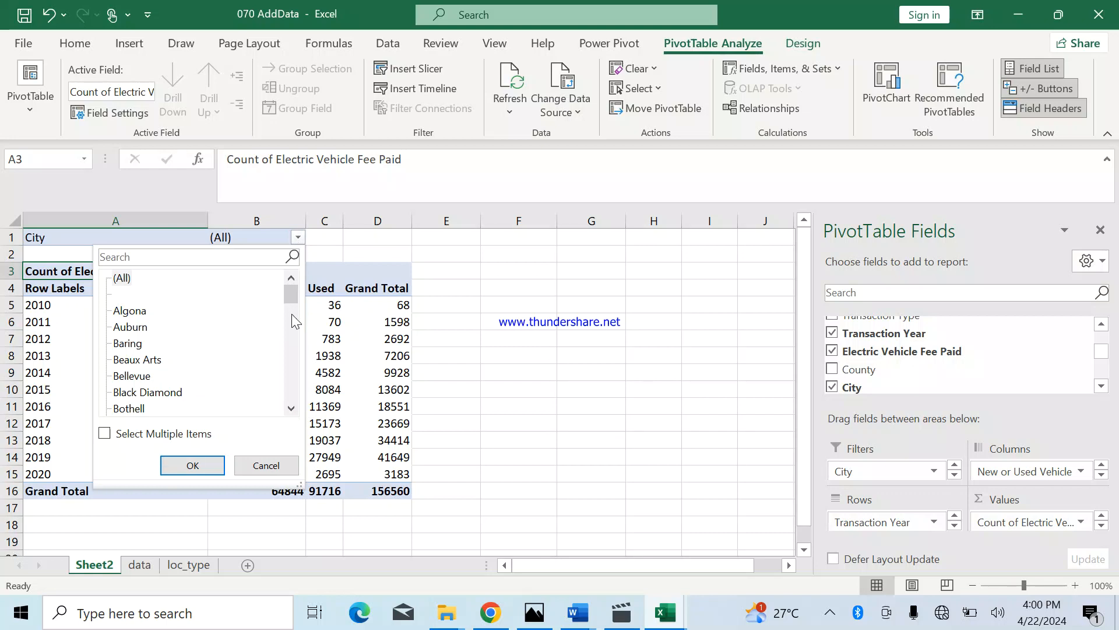
left_click(130, 311)
left_click(195, 465)
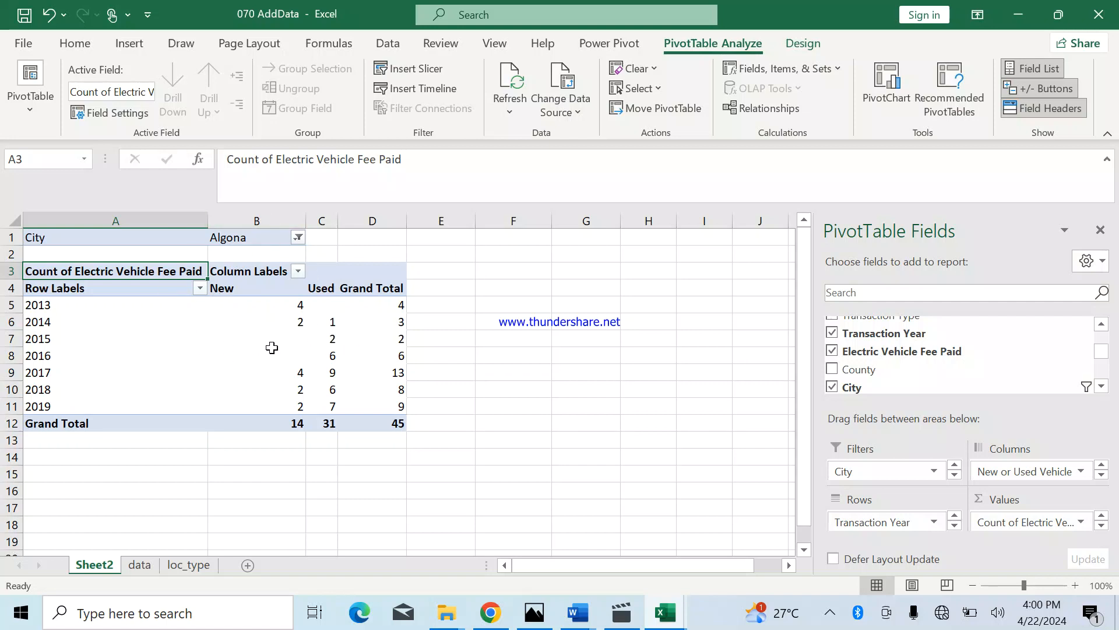
- Apply a "does not equal" label filter with an empty value to the New or Used Vehicle column labels
left_click(297, 273)
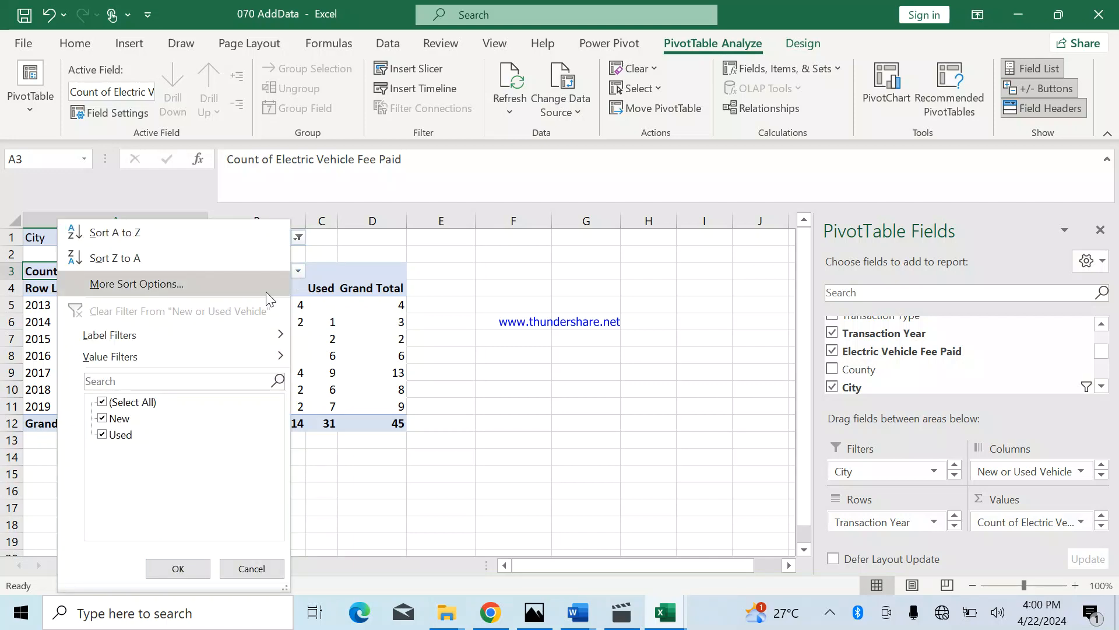
mouse_move(281, 340)
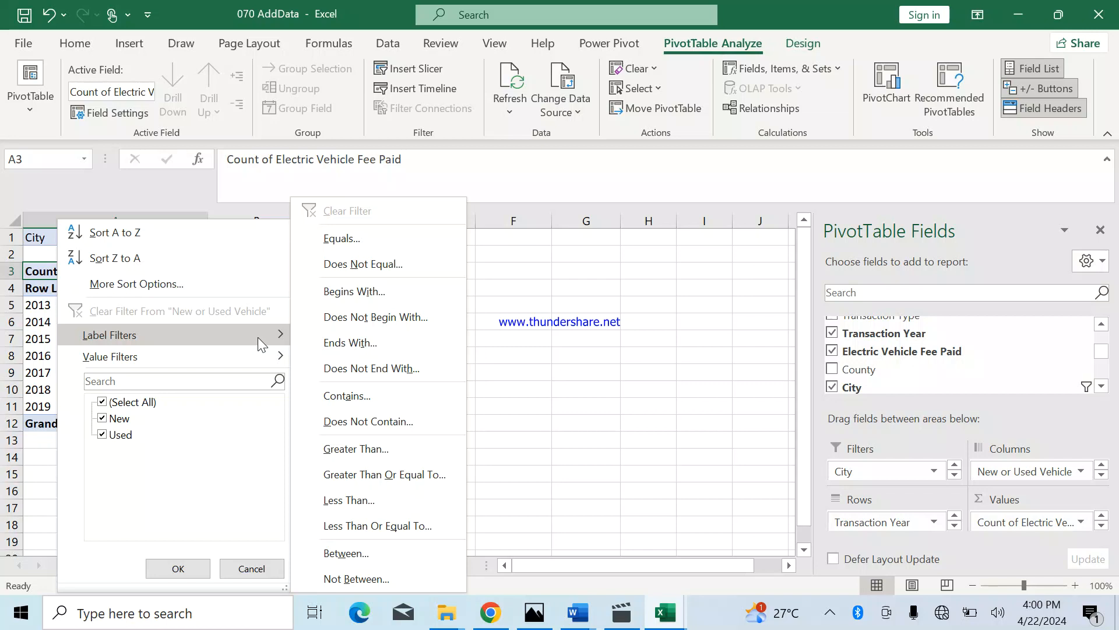
left_click(334, 268)
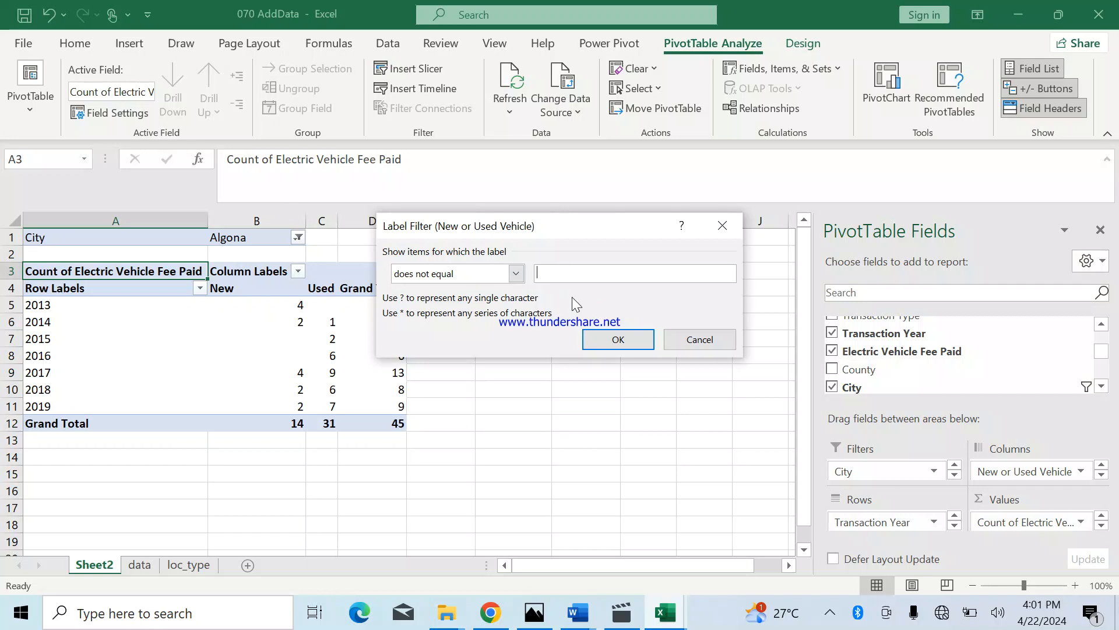
left_click(596, 340)
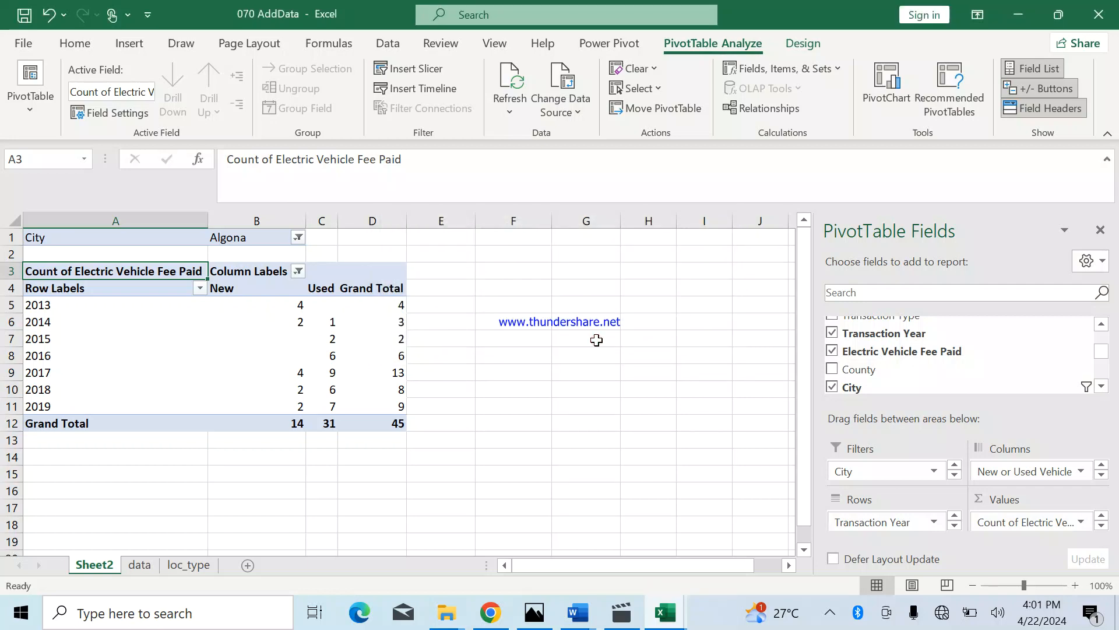
- Try a "does not begin with" label filter with an empty value on New or Used Vehicle, and undo it
left_click(298, 272)
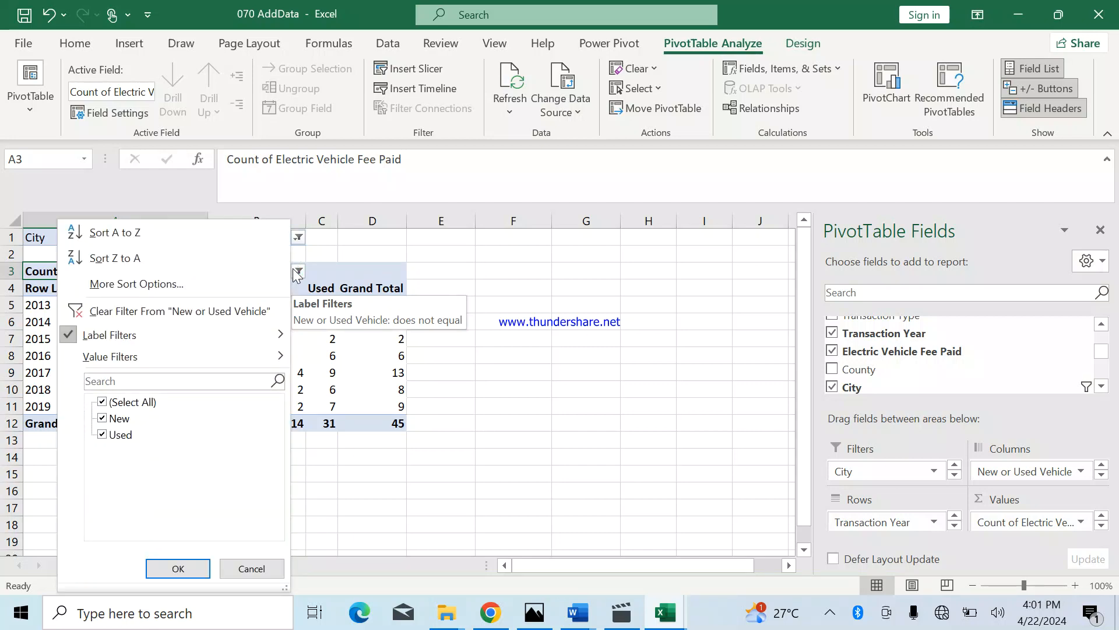
left_click(426, 238)
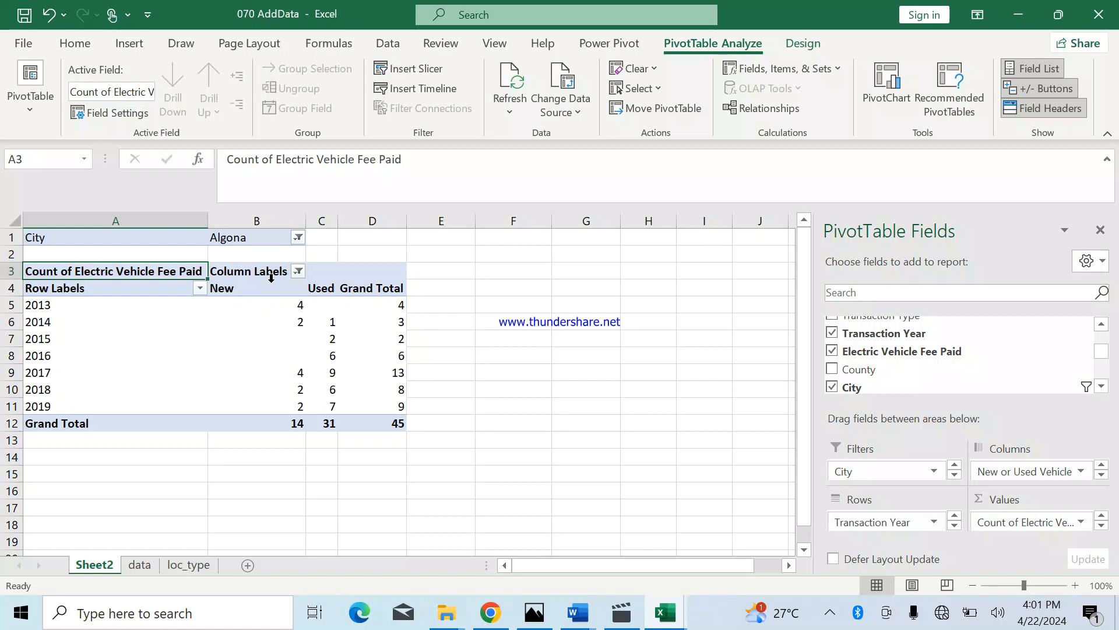
left_click(296, 276)
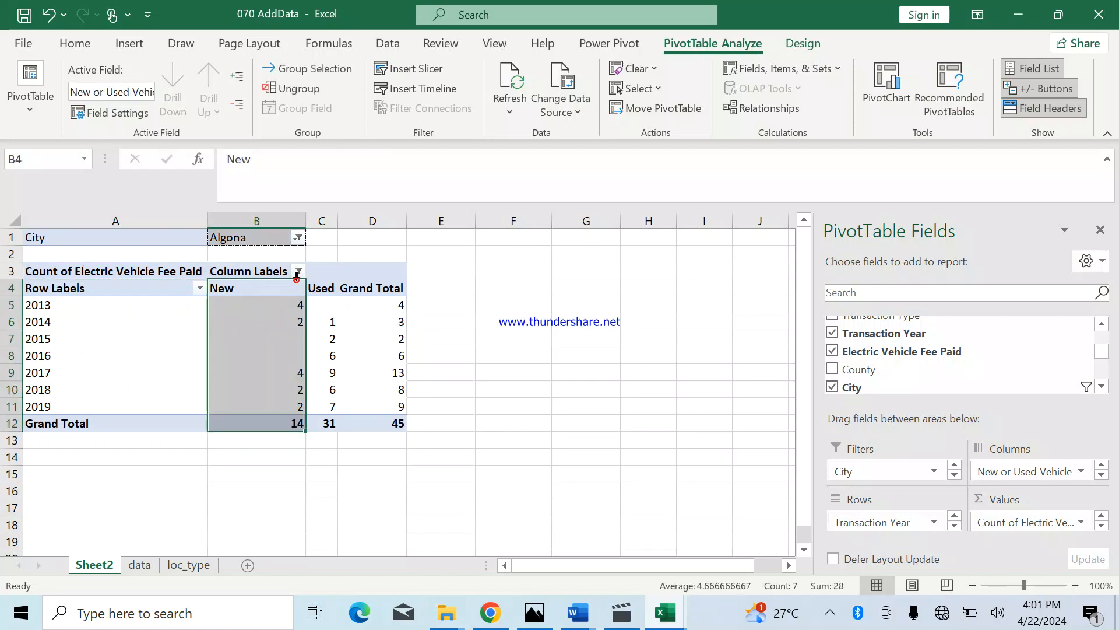
left_click(297, 273)
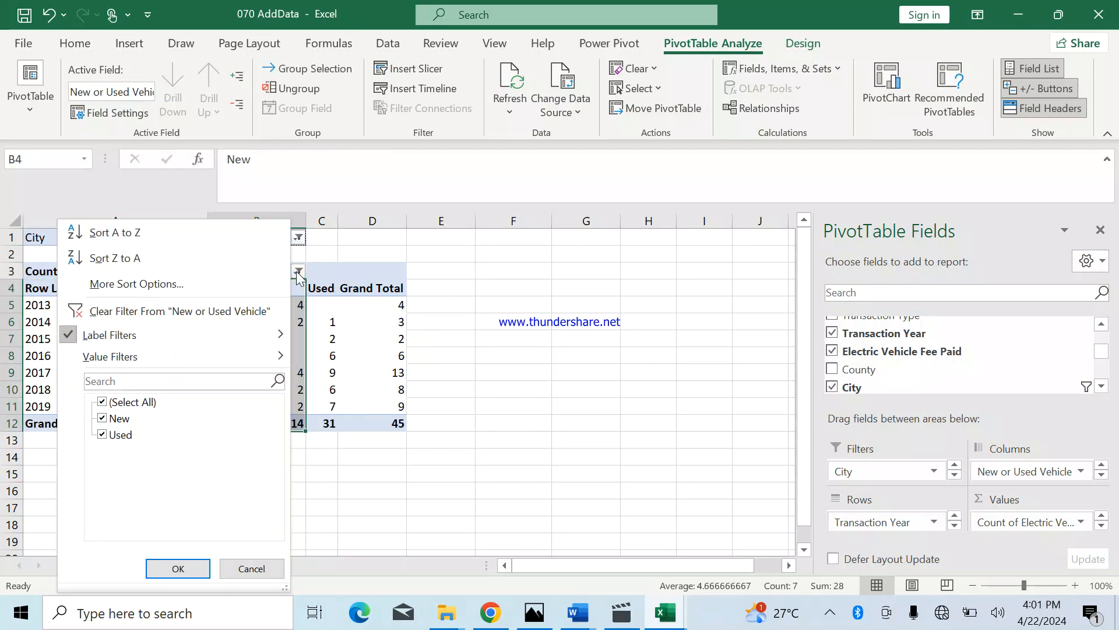
mouse_move(260, 327)
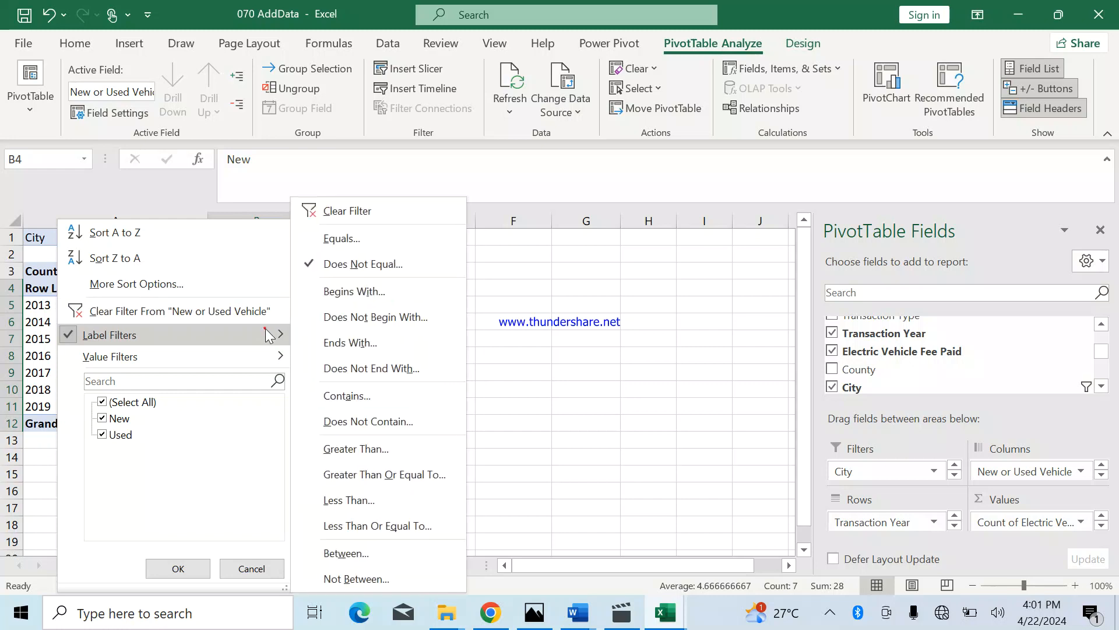
left_click(414, 321)
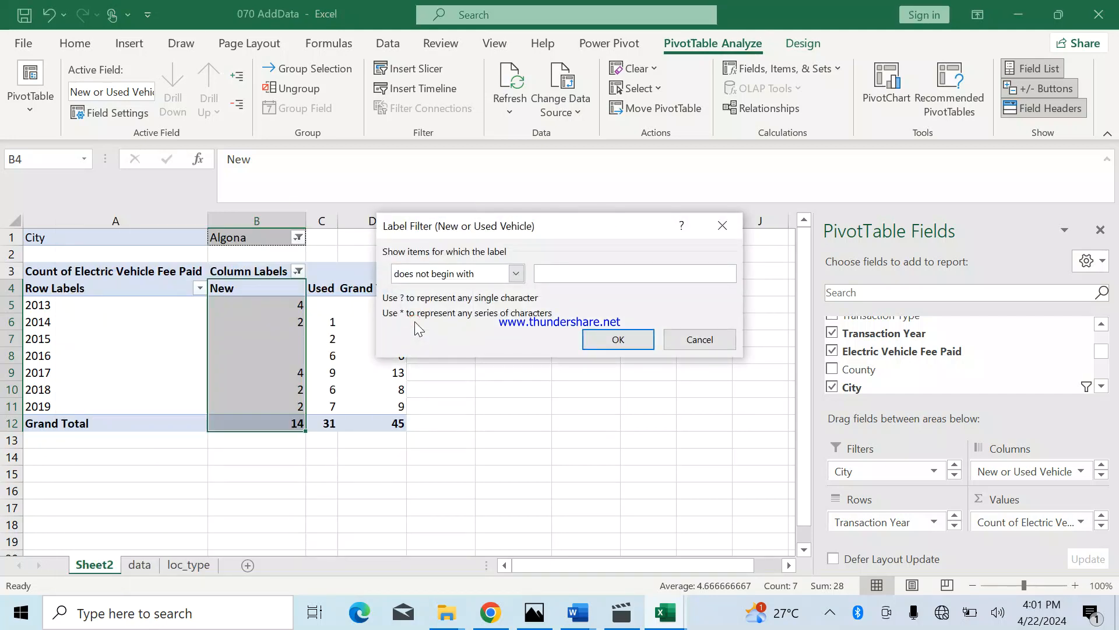
left_click(608, 341)
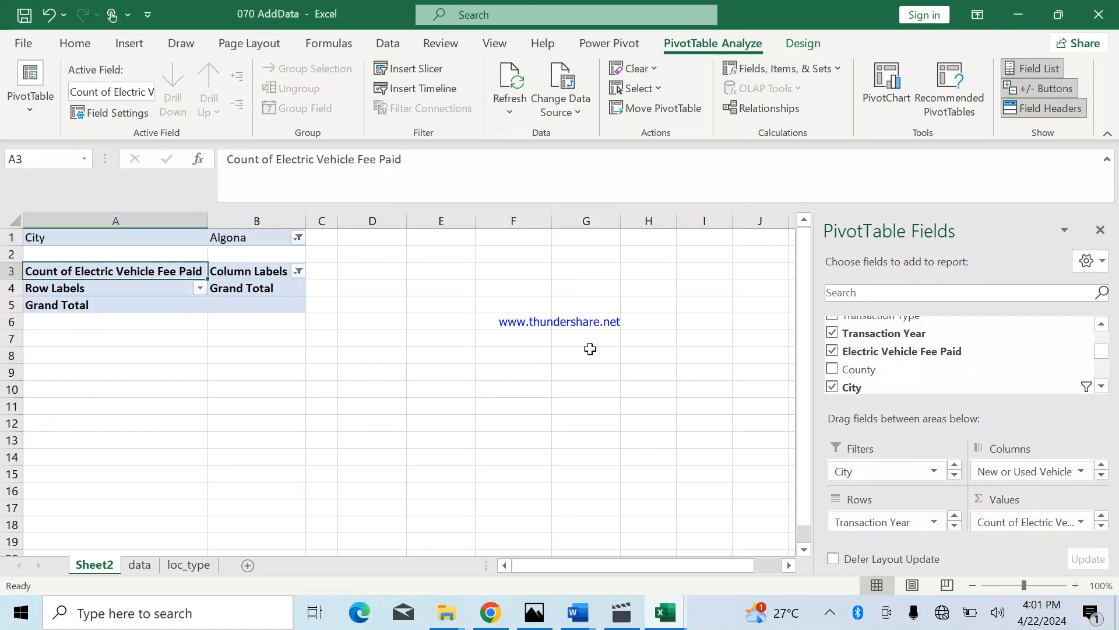
key("ctrl+z")
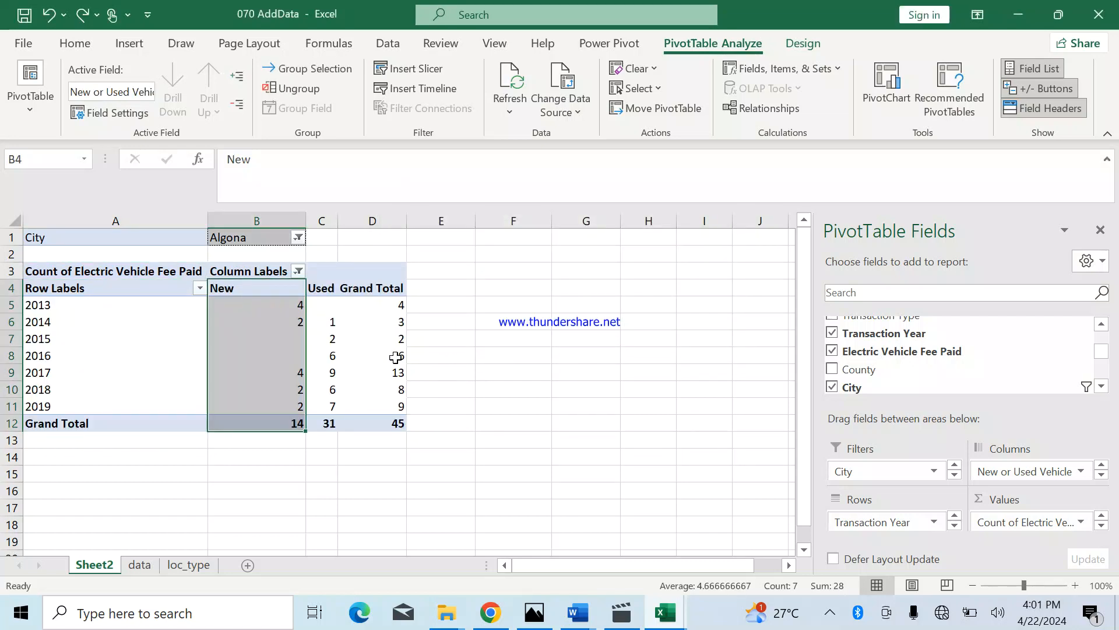
- Change the PivotTable's City report filter to Auburn
left_click(410, 236)
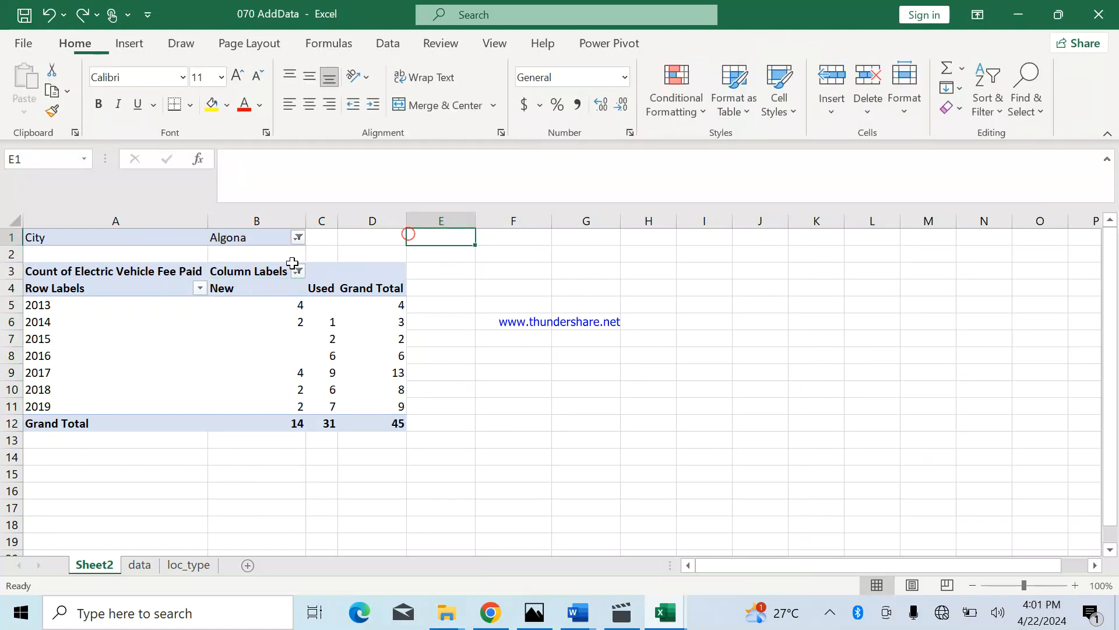
left_click(434, 281)
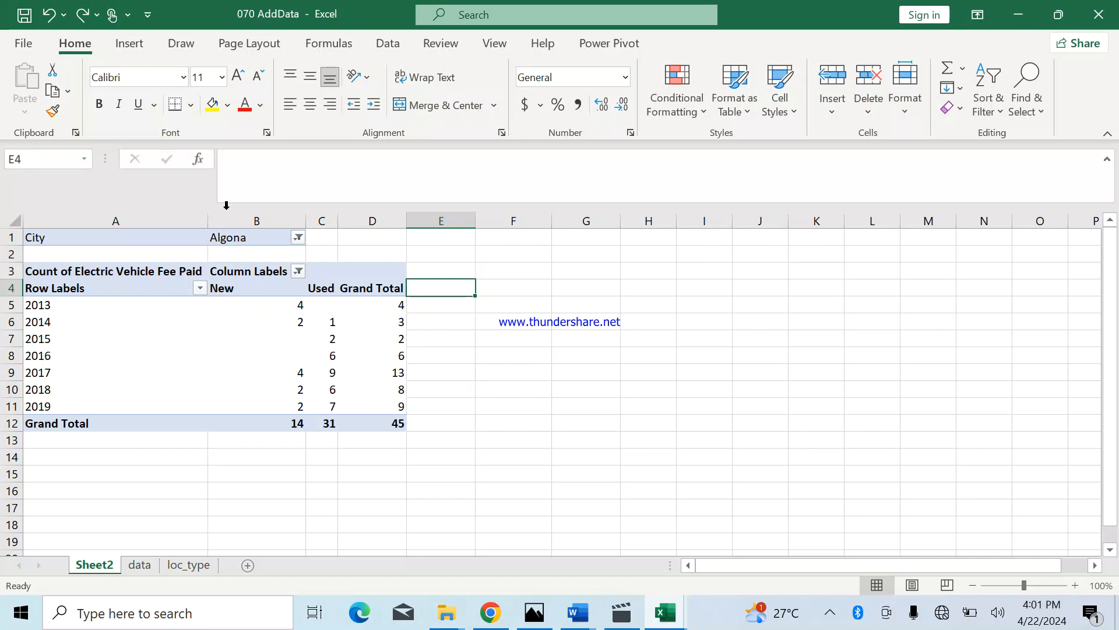
left_click(181, 239)
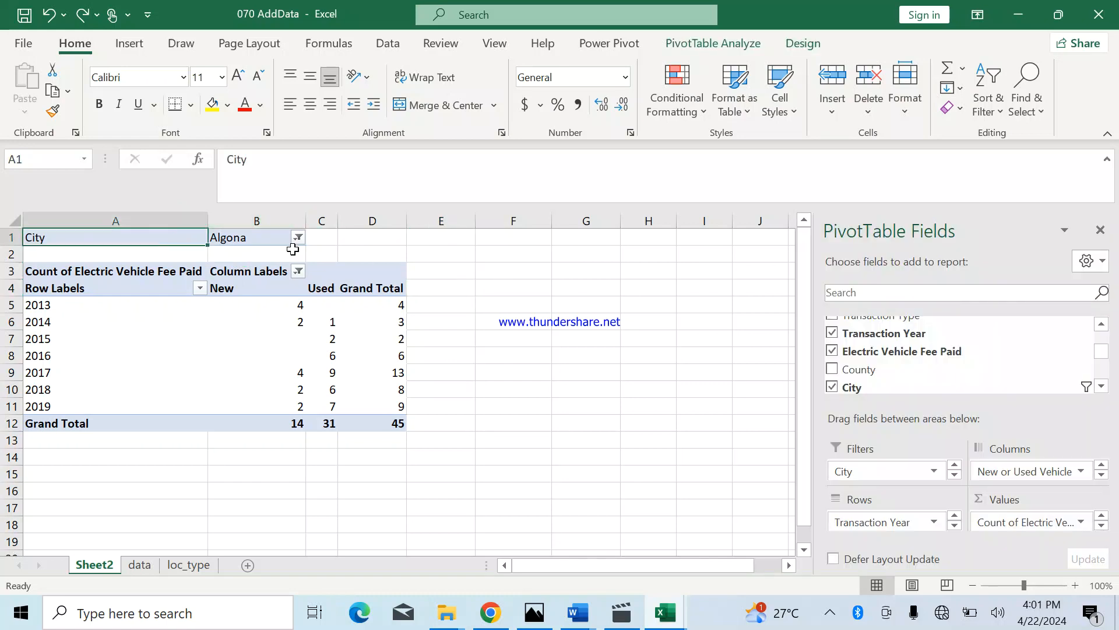
left_click(297, 237)
left_click(142, 327)
left_click(190, 464)
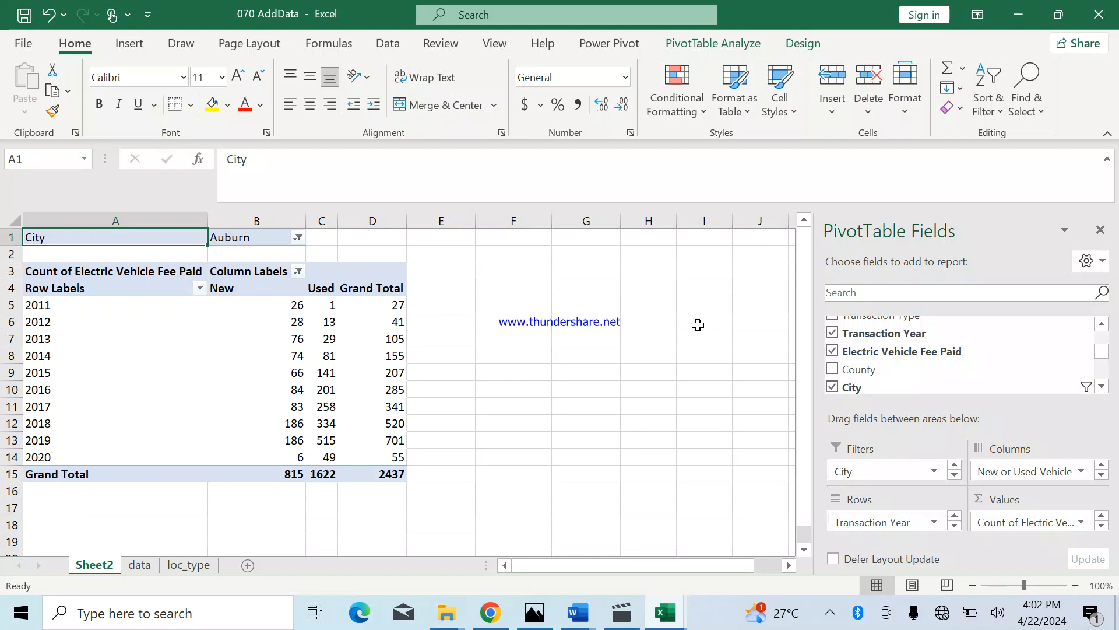
- Insert a Clustered Column PivotChart based on the PivotTable and move it beside the table so the data is uncovered
left_click(704, 47)
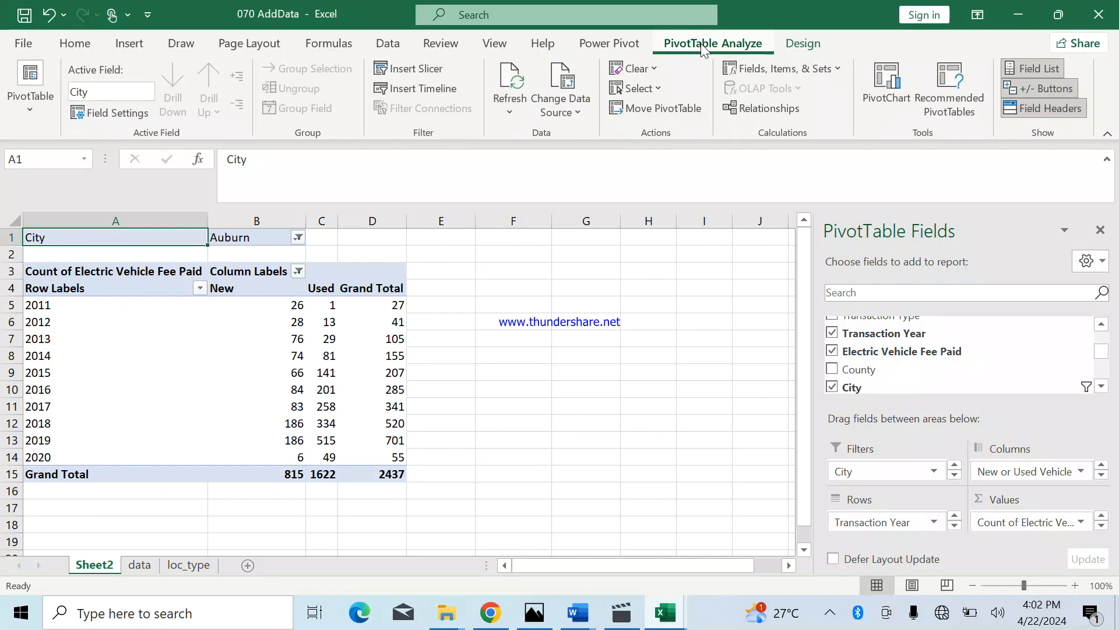
left_click(887, 82)
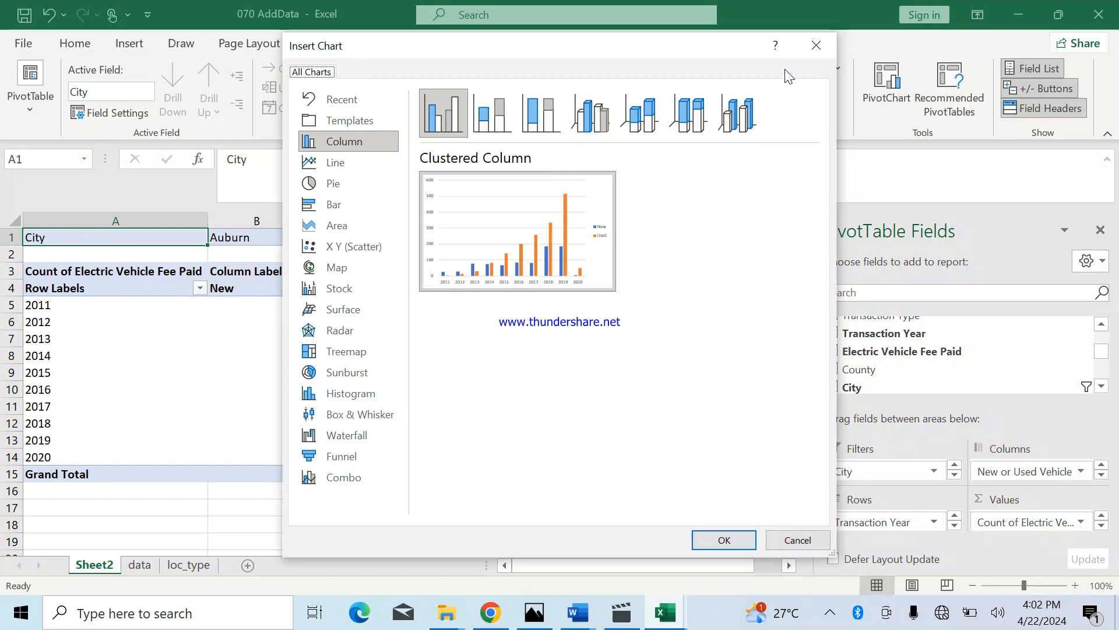
left_click(814, 43)
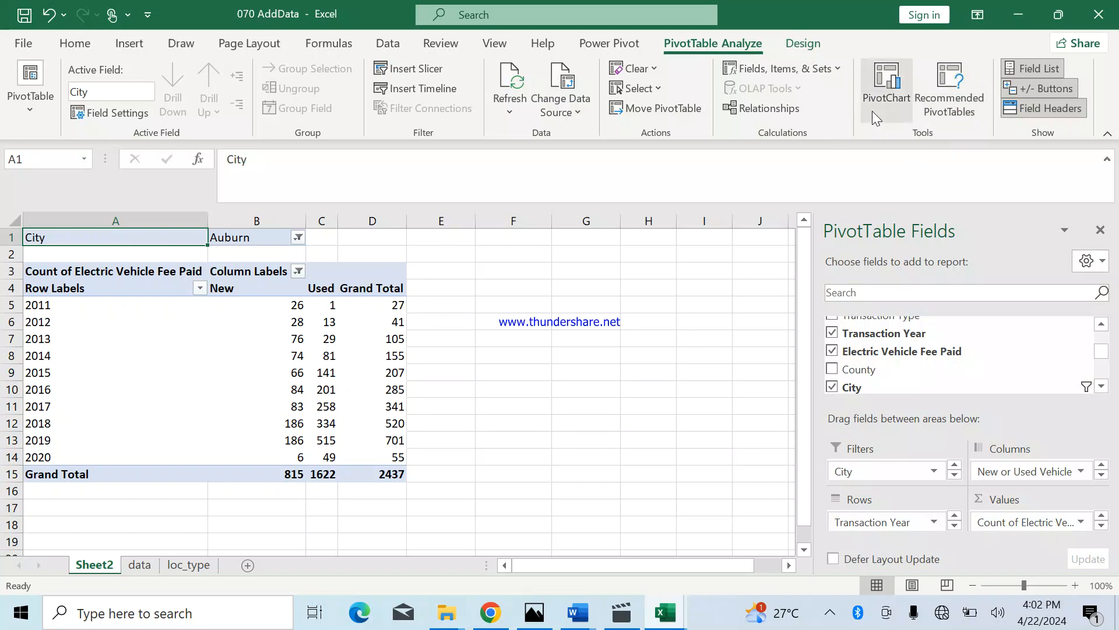
left_click(888, 85)
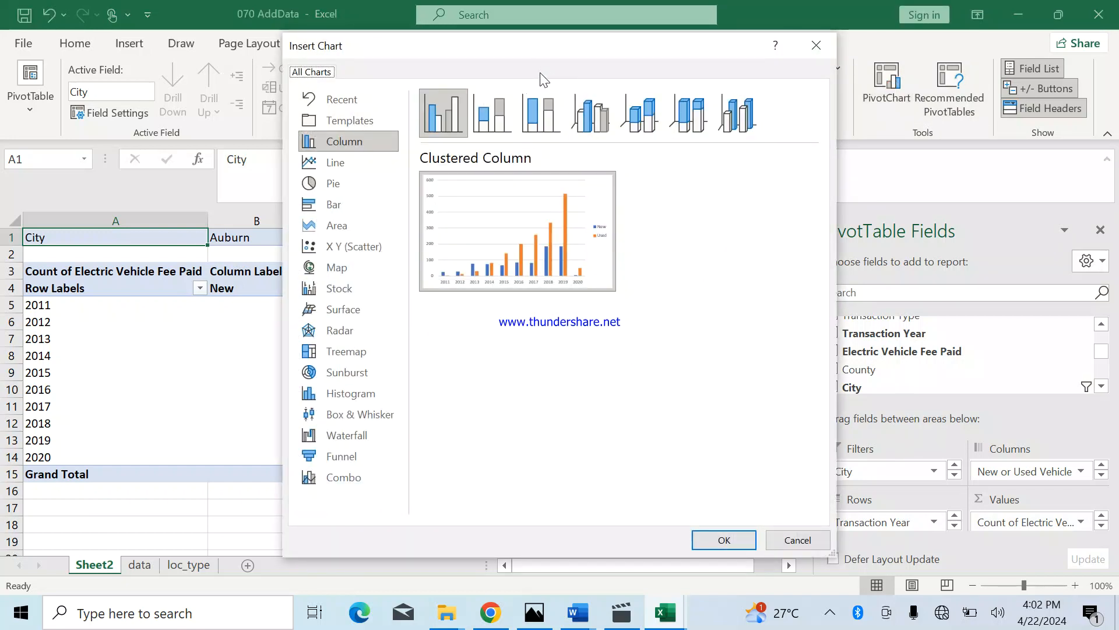
left_click_drag(539, 48, 697, 73)
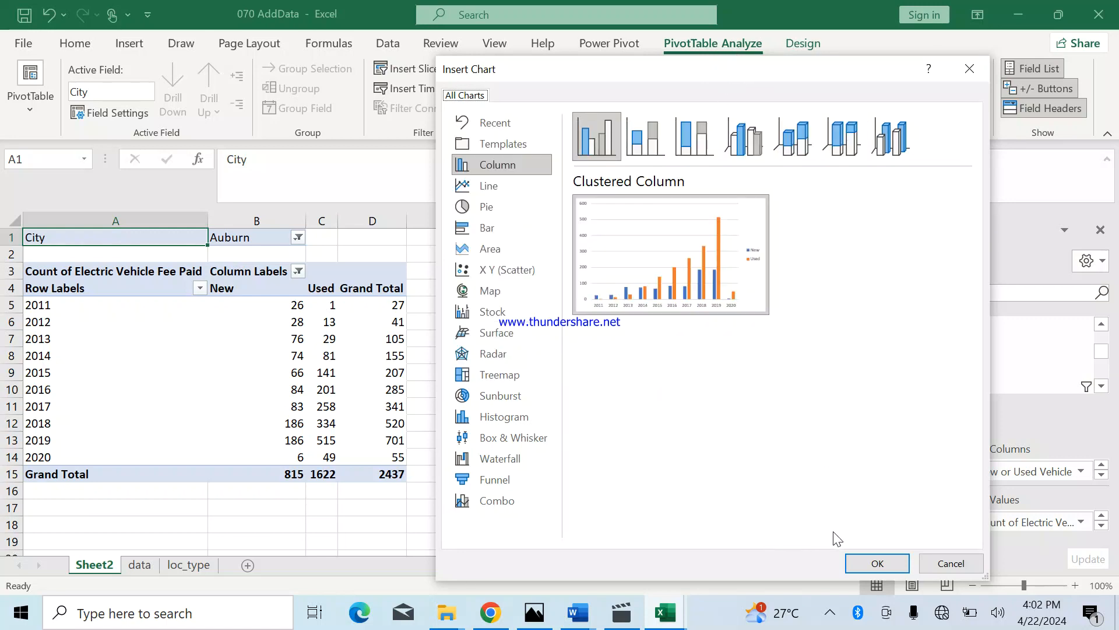
left_click(877, 564)
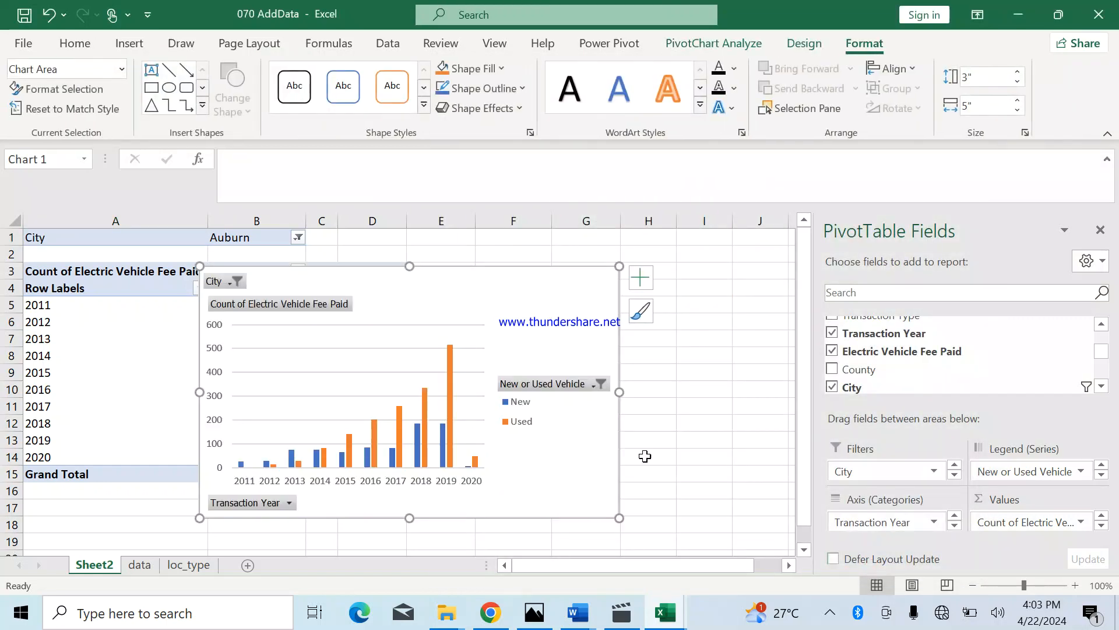
left_click_drag(505, 274, 715, 266)
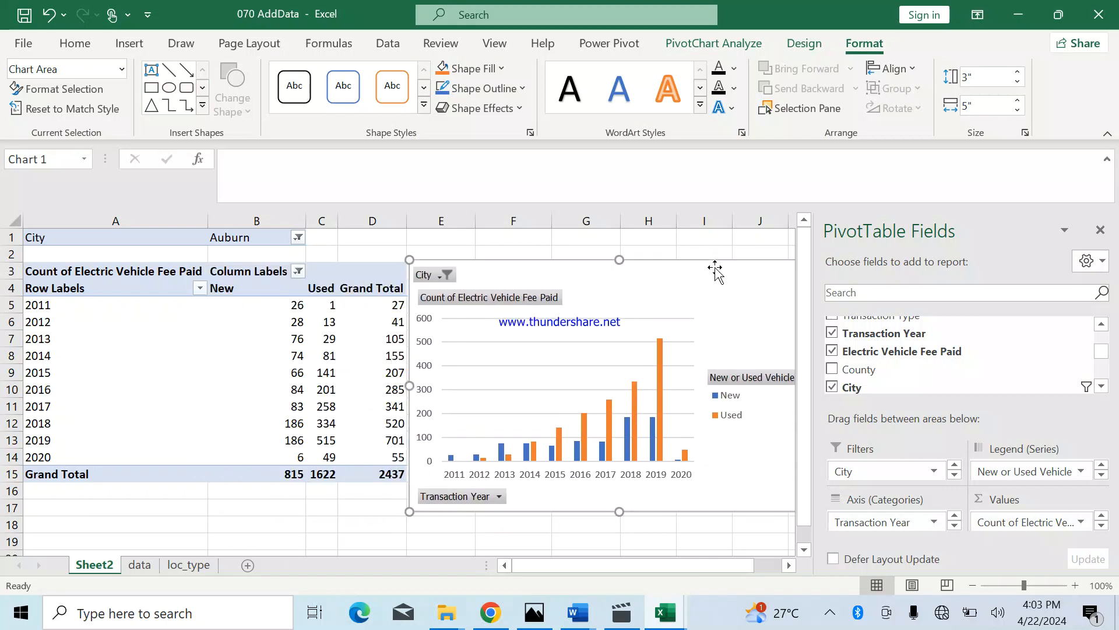
double_click(713, 283)
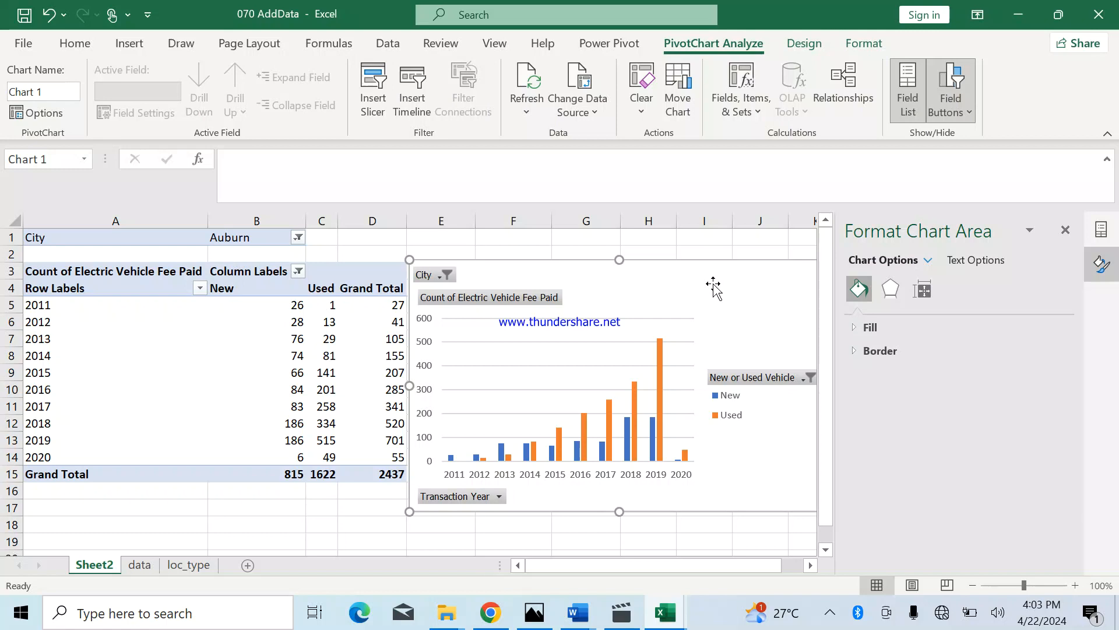
left_click(713, 283)
left_click(803, 44)
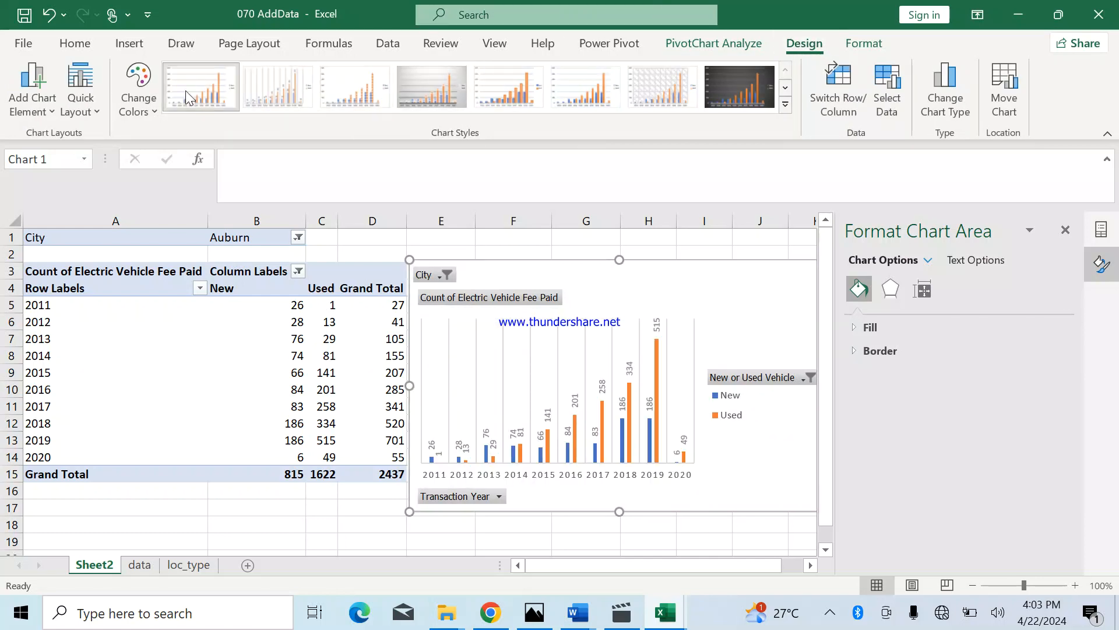
left_click(152, 110)
left_click(152, 111)
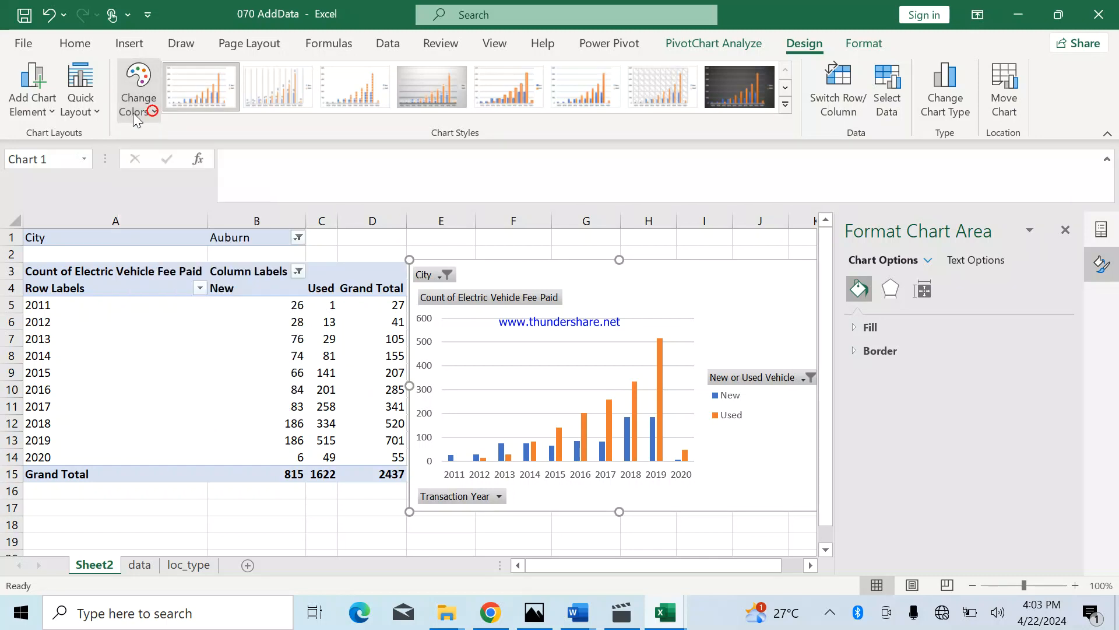
left_click(92, 114)
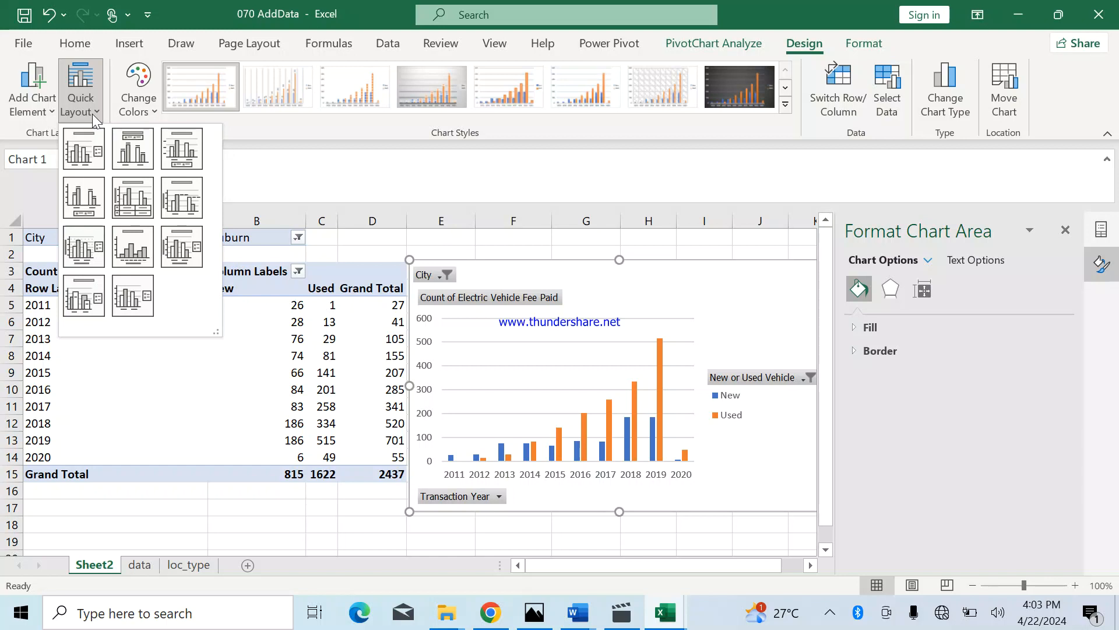
left_click(92, 113)
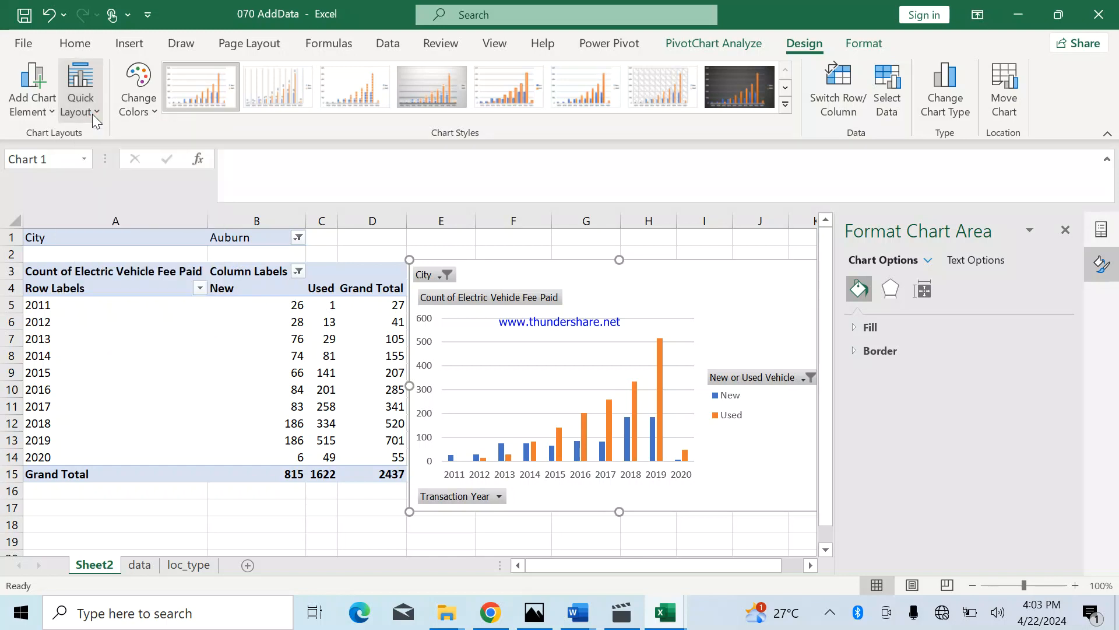
- Change the PivotChart from Clustered Column to the basic Line chart type
left_click(938, 97)
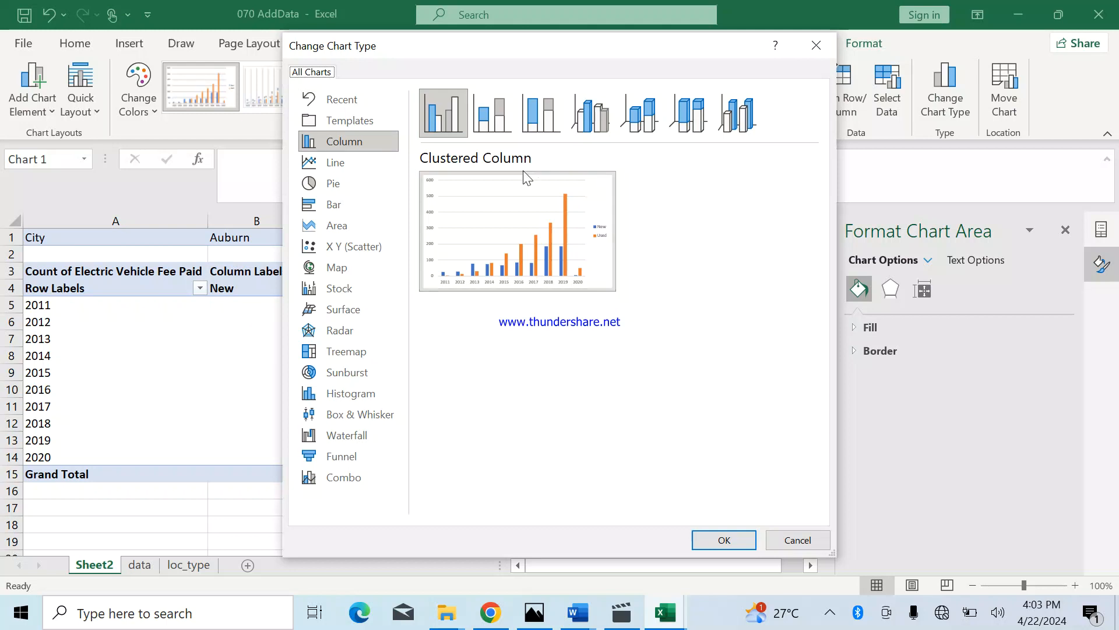
left_click(336, 166)
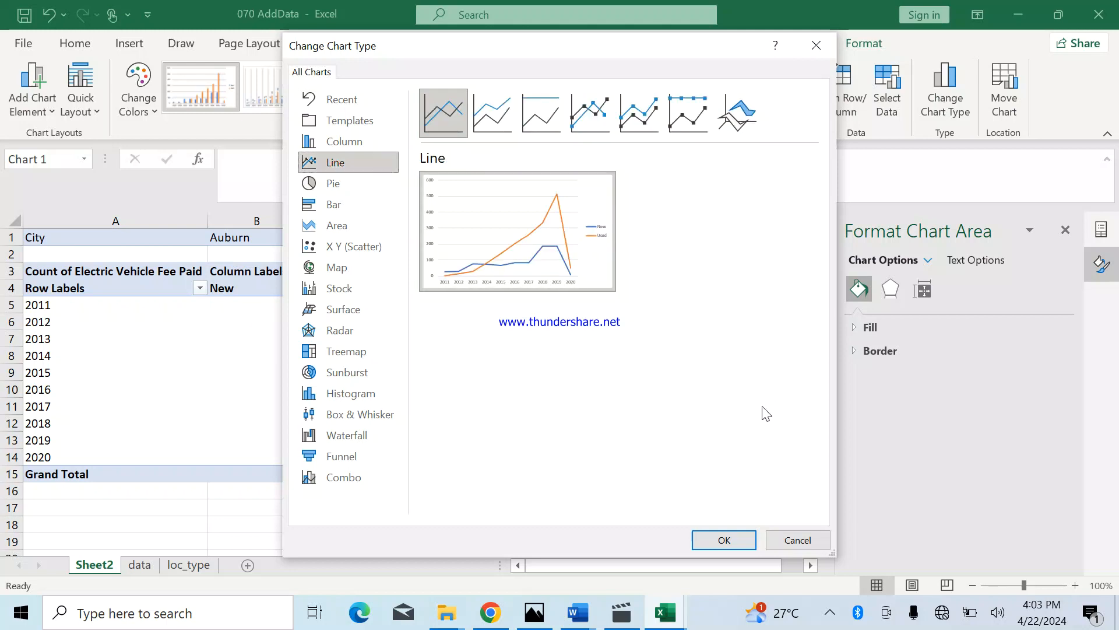
left_click(735, 540)
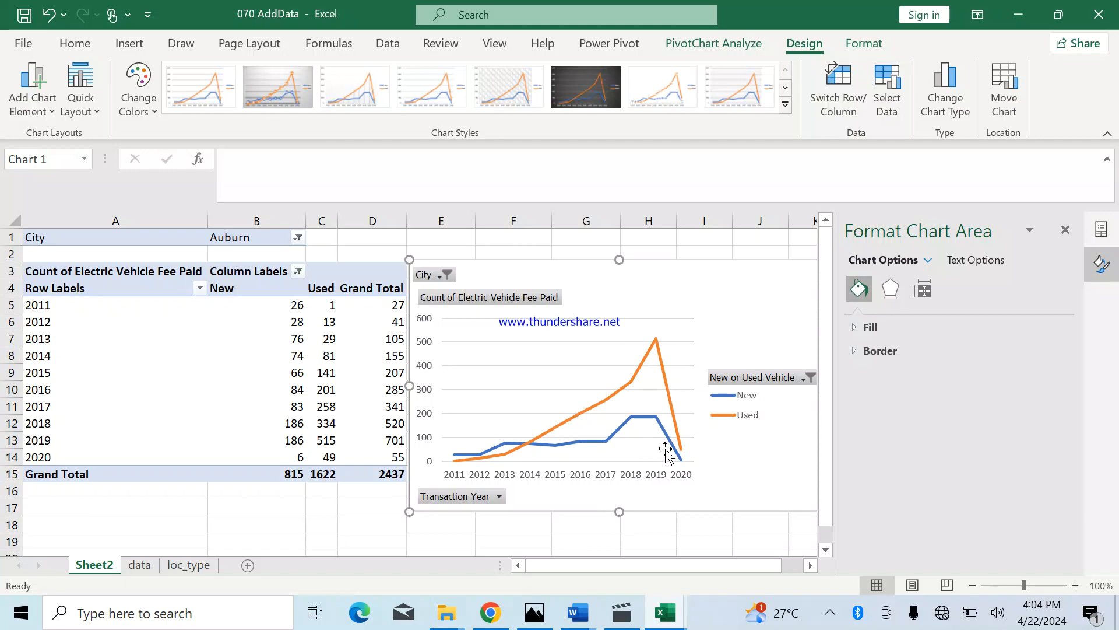
- Filter the PivotTable's Transaction Year row labels to exclude 2020
mouse_move(679, 464)
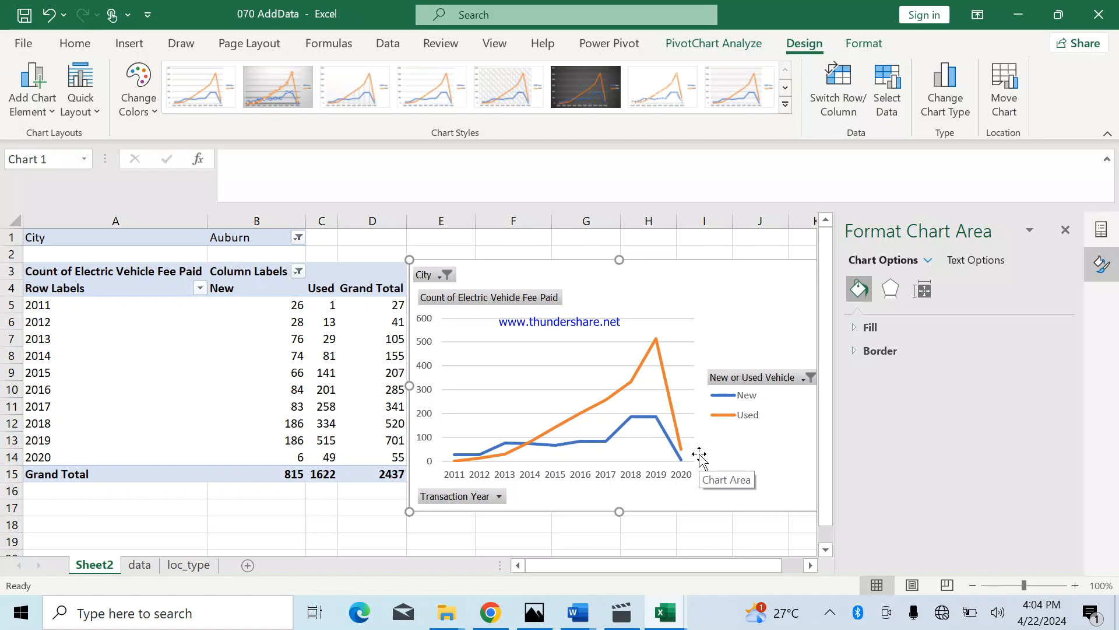
left_click(200, 288)
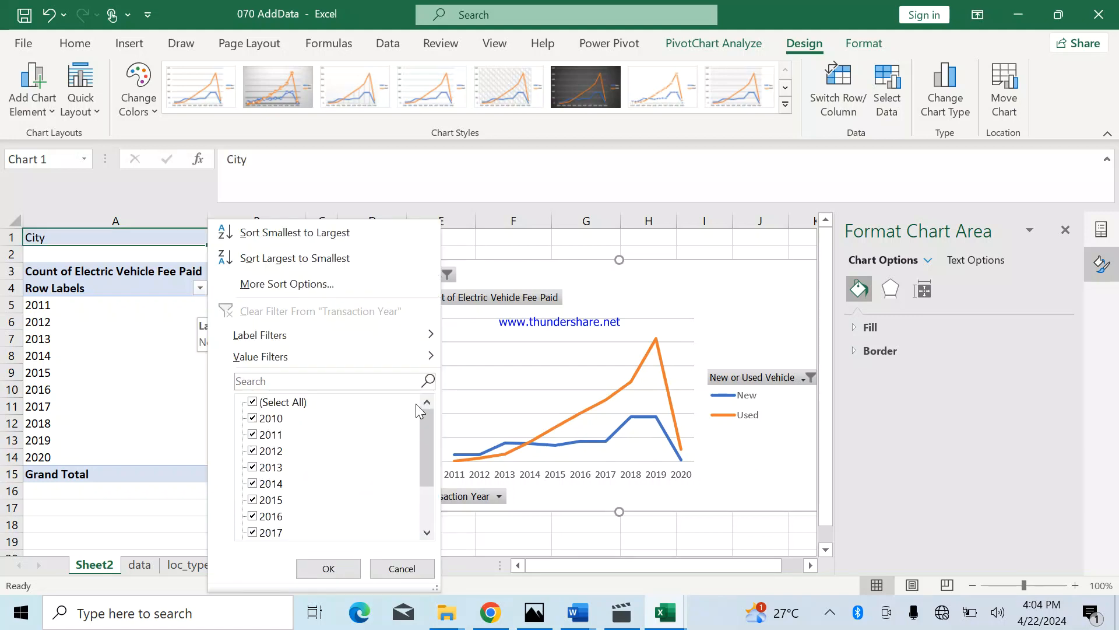
left_click_drag(422, 430, 414, 499)
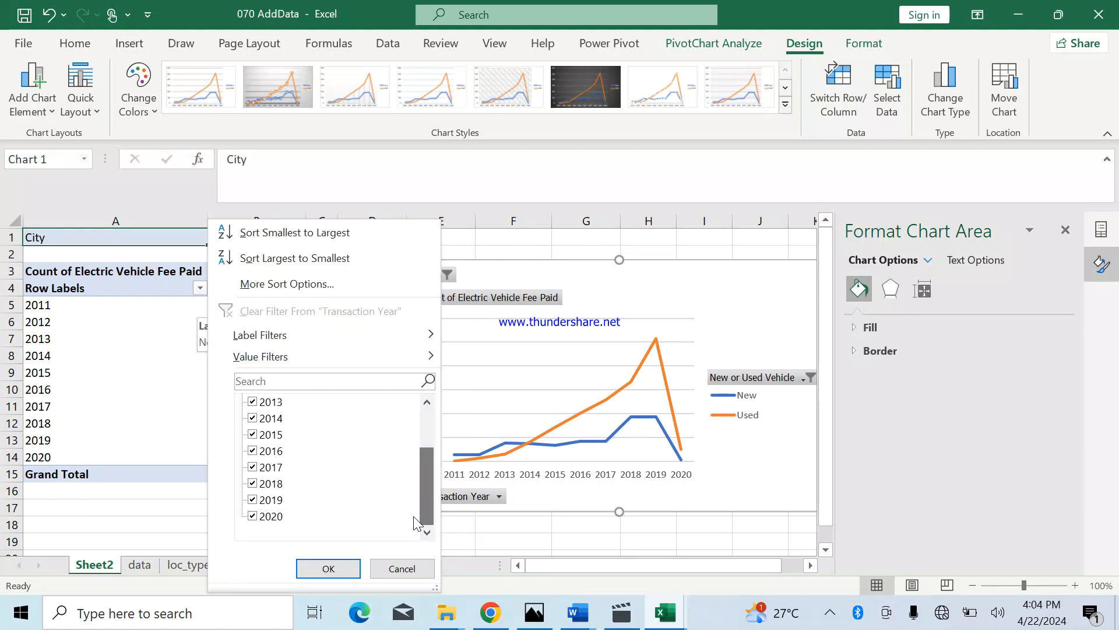
left_click(254, 517)
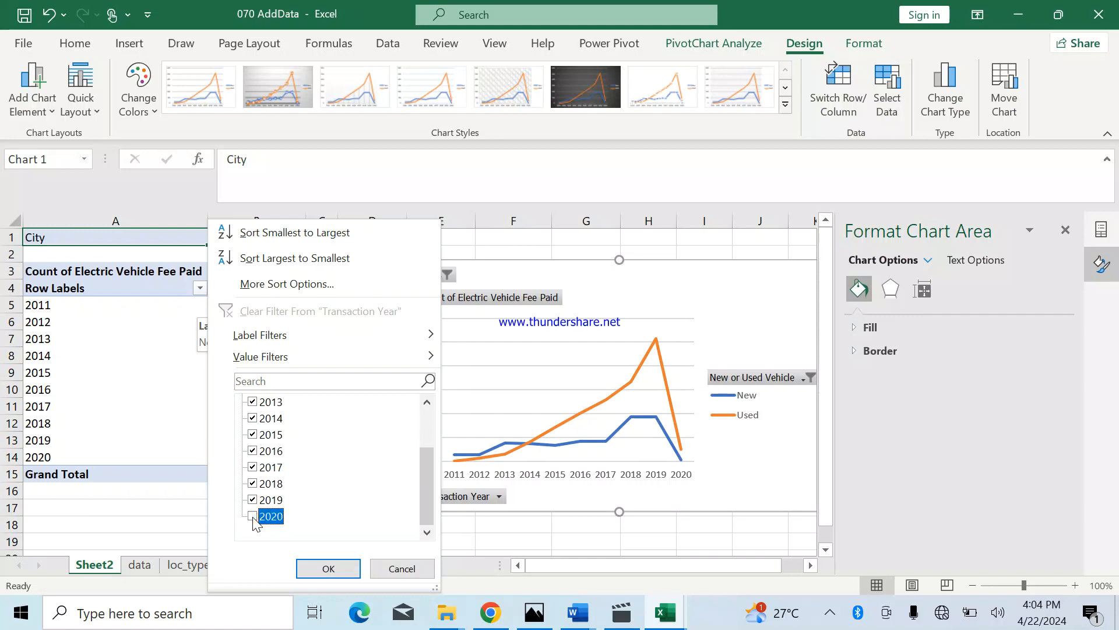
left_click(327, 568)
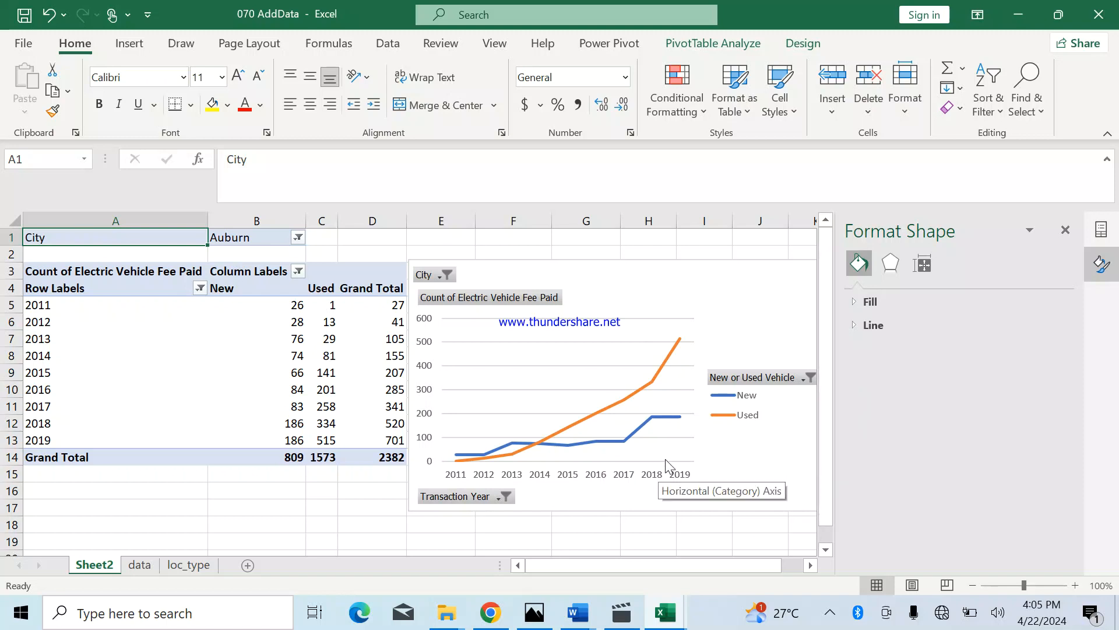
left_click(832, 612)
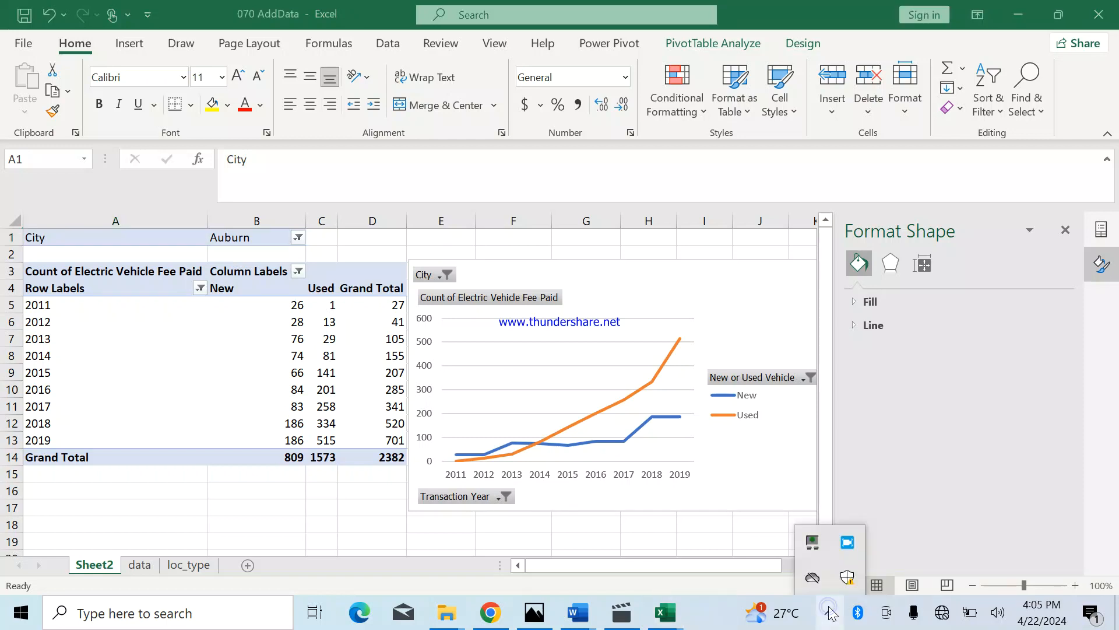
right_click(850, 542)
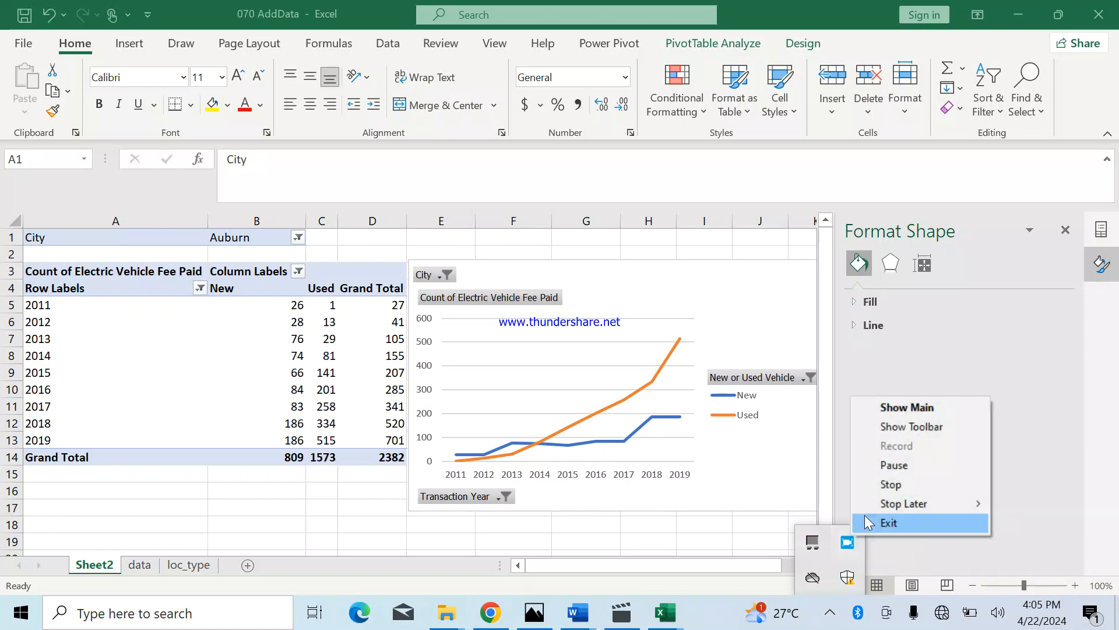